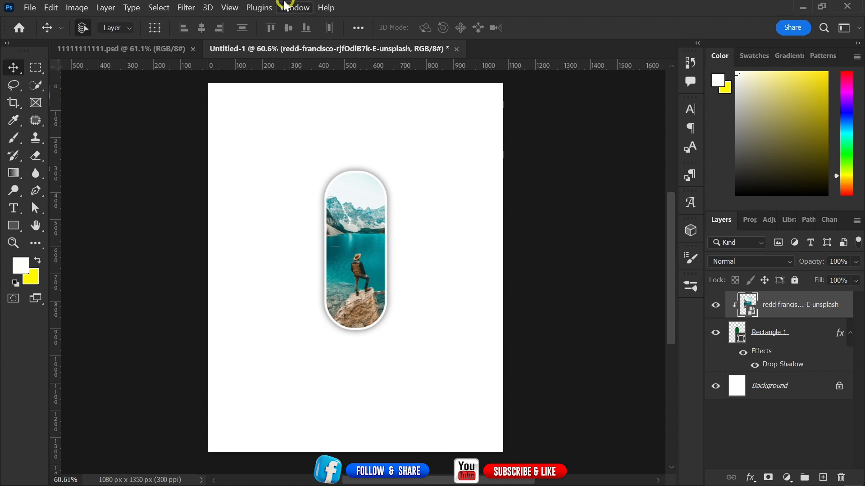
Enlarge the clipped lake photo to about 3.42% and reposition it inside the rounded rectangle, using the finished travel poster as reference
left_click(177, 53)
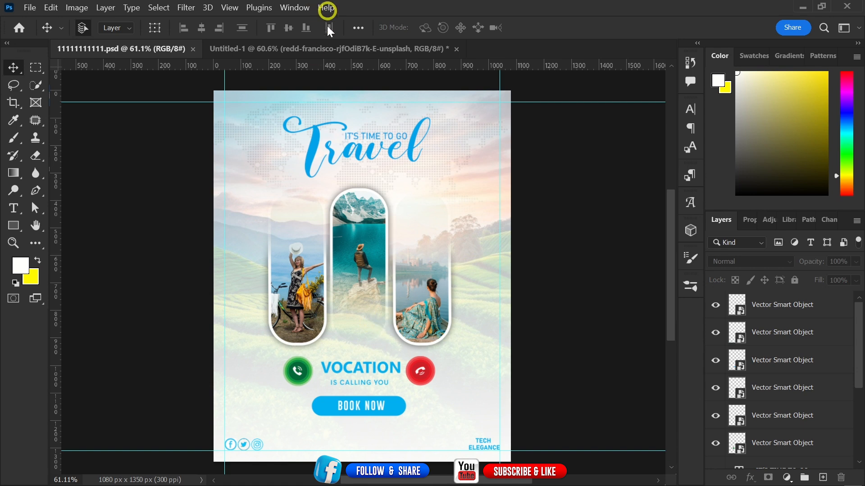
left_click(294, 51)
key("ctrl")
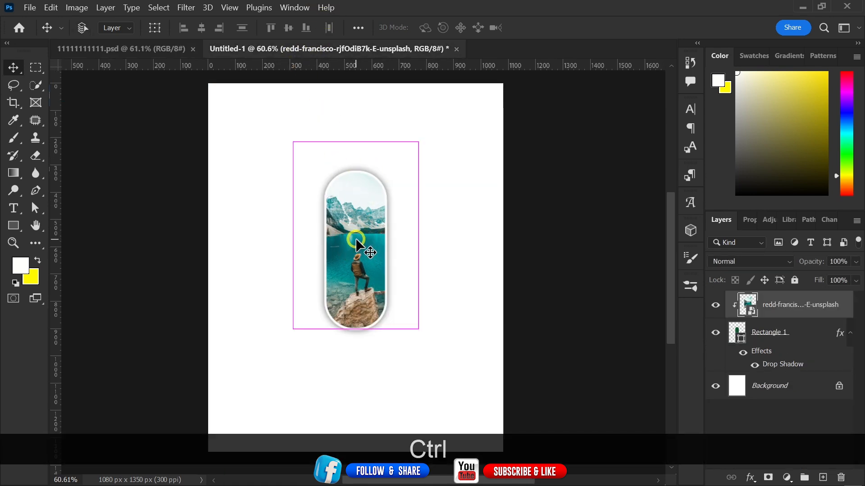
key("ctrl+t")
key("shift")
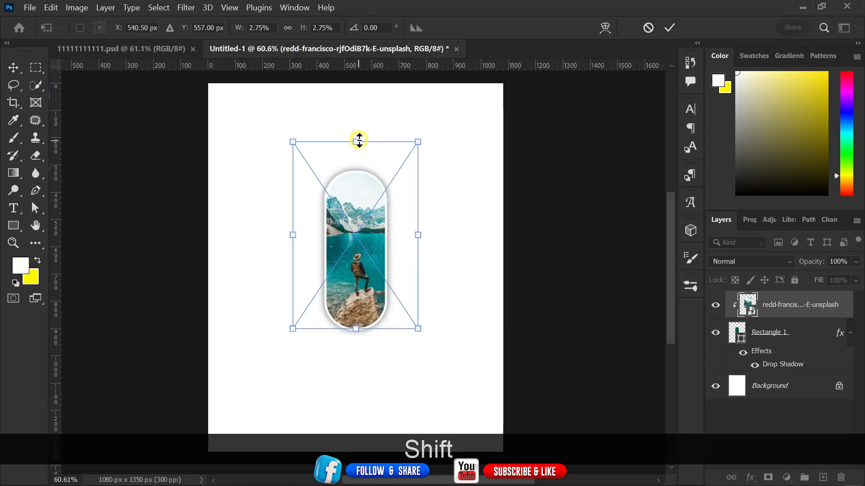
left_click_drag(359, 141, 359, 118)
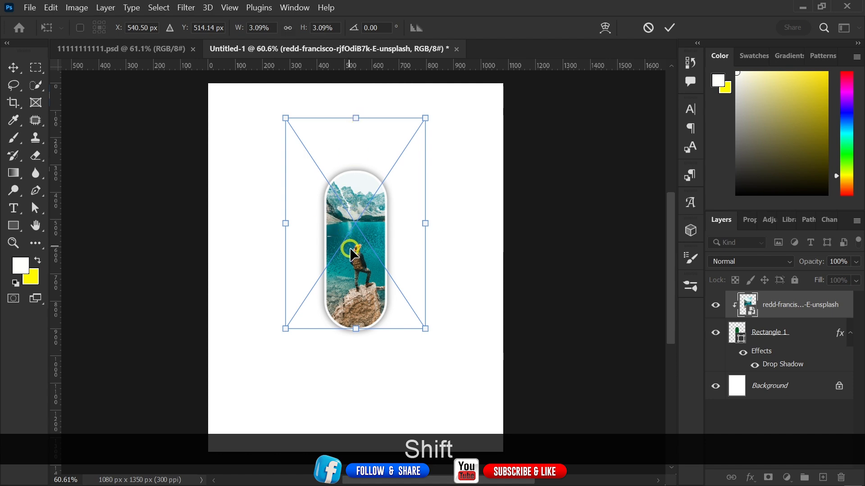
mouse_move(351, 253)
left_mouse_down()
mouse_move(361, 211)
mouse_move(356, 251)
left_mouse_up()
left_click_drag(355, 119, 356, 98)
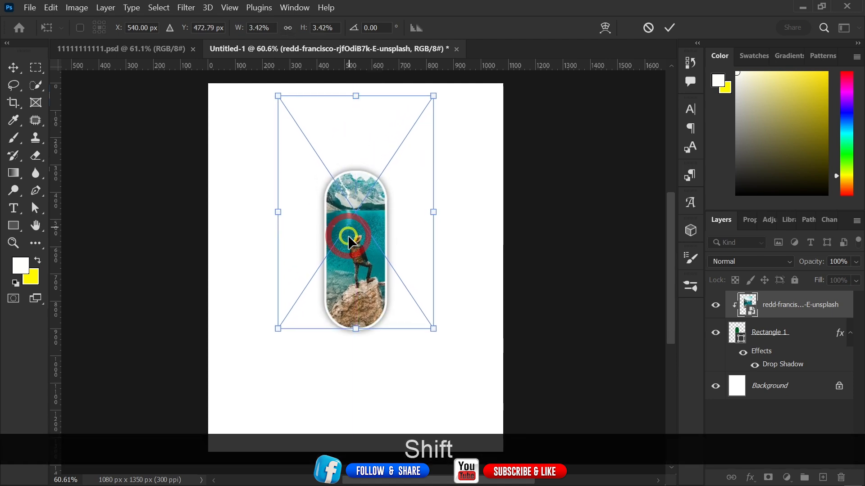
mouse_move(348, 235)
left_mouse_down()
mouse_move(351, 259)
mouse_move(354, 250)
left_mouse_up()
left_click(666, 29)
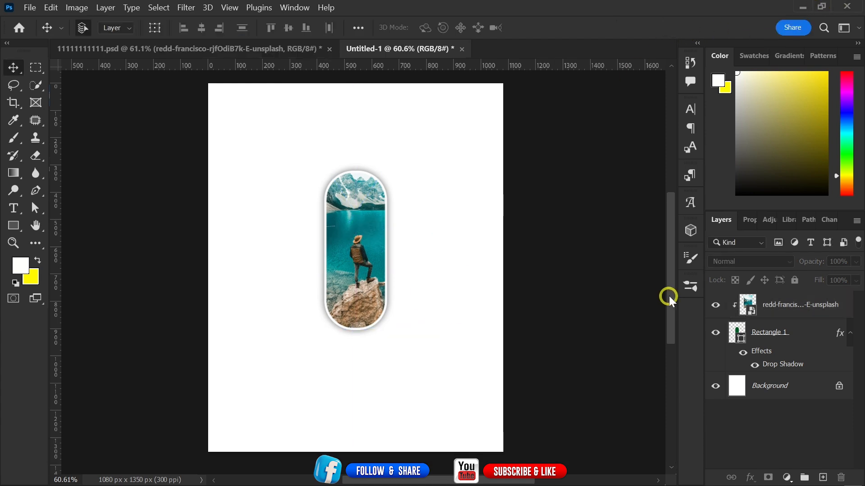
Group the lake photo layer with Rectangle 1 and add a layer mask to the group
left_click(794, 315)
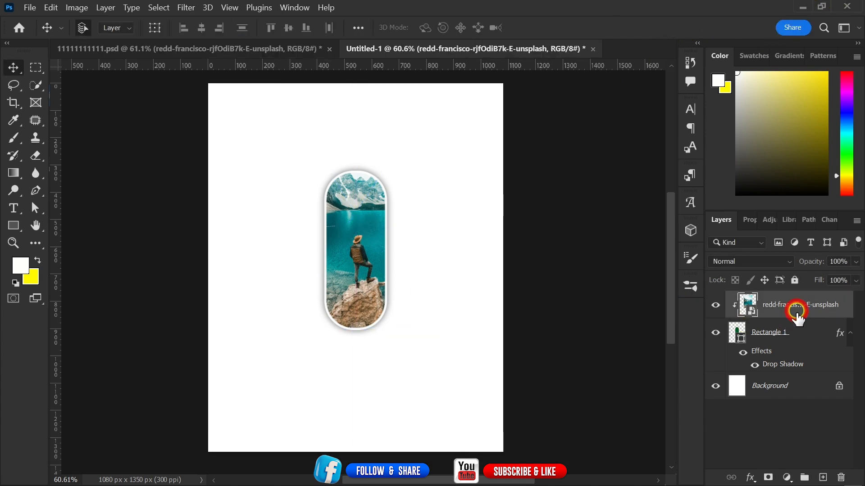
left_click(786, 342, "shift")
key("ctrl+shift+g")
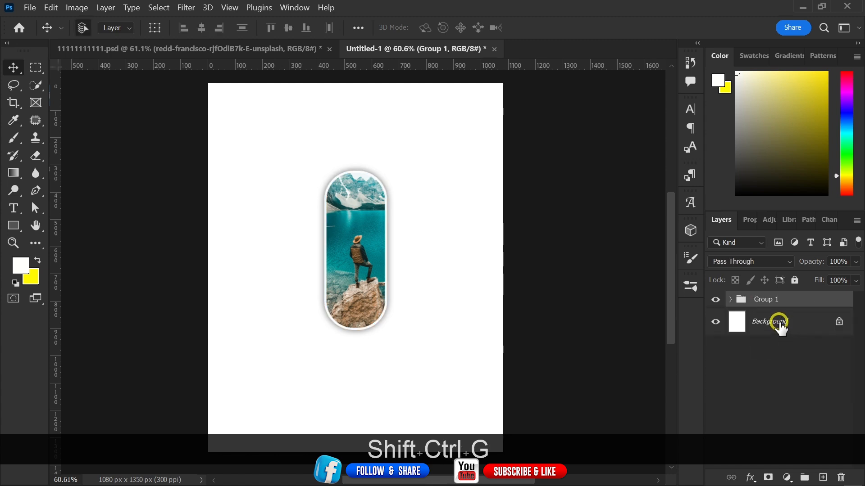
left_click(714, 320)
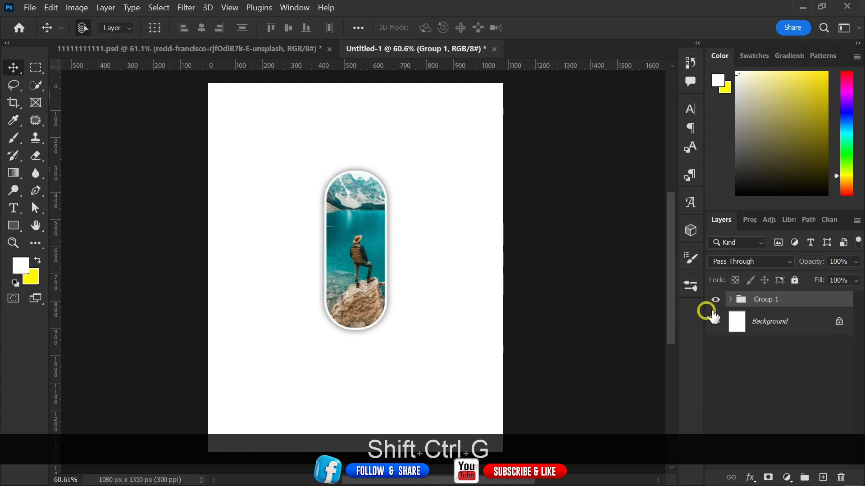
left_click(768, 477)
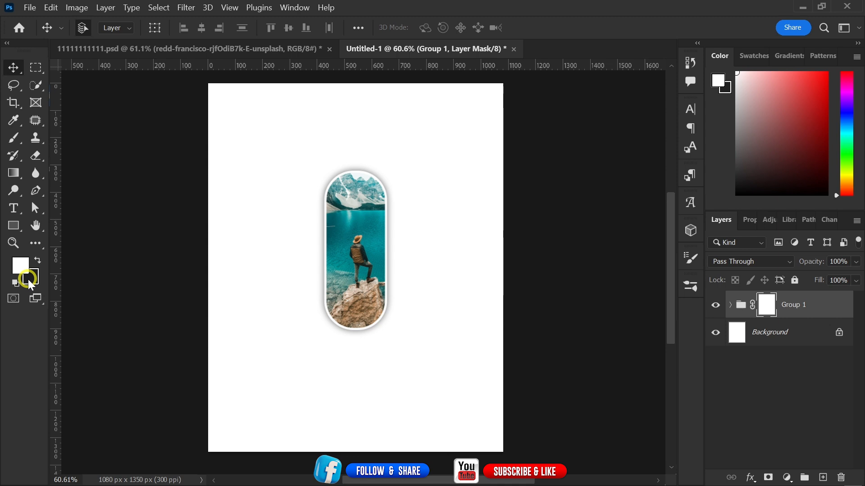
Draw linear black-to-transparent gradients upward on the Group 1 mask to fade the lower end of the photo capsule
left_click(12, 171)
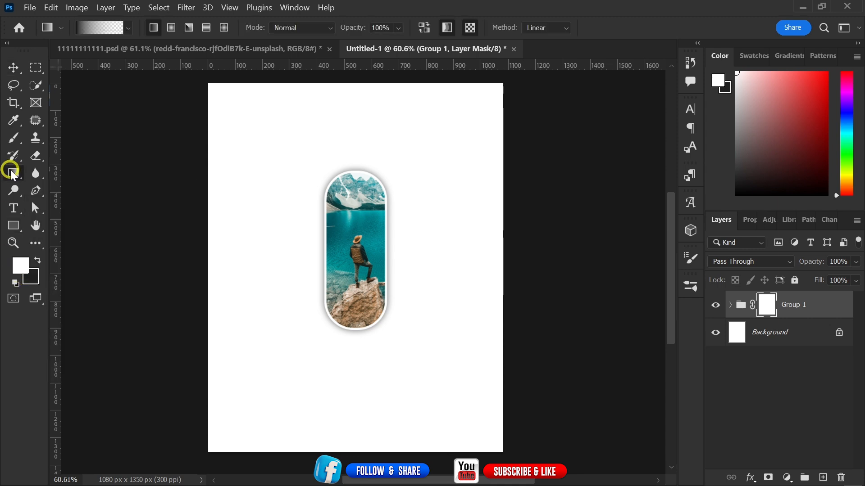
left_click(90, 28)
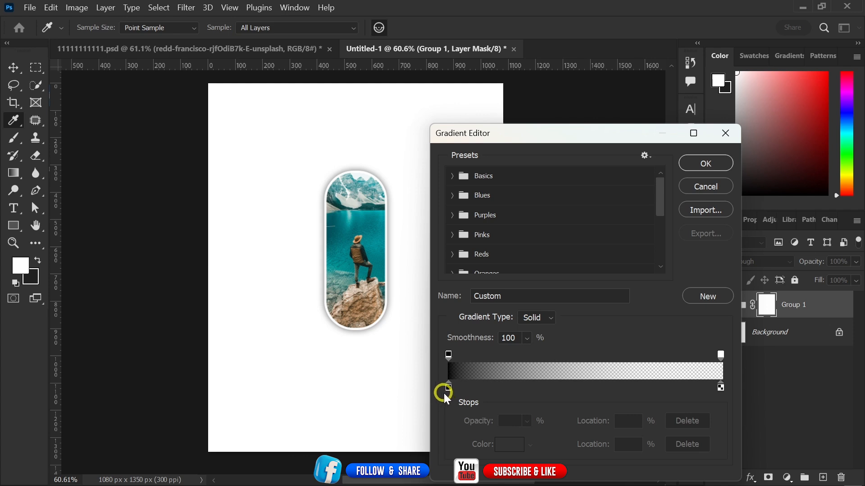
left_click(707, 165)
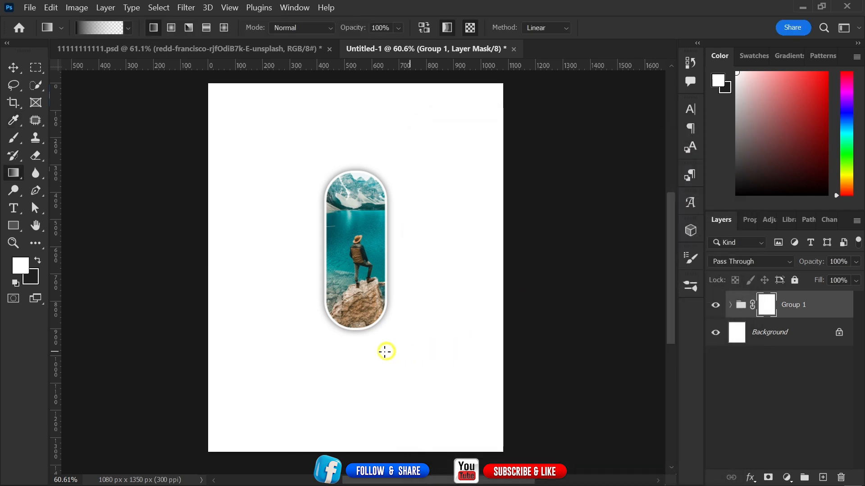
left_click_drag(354, 343, 358, 263)
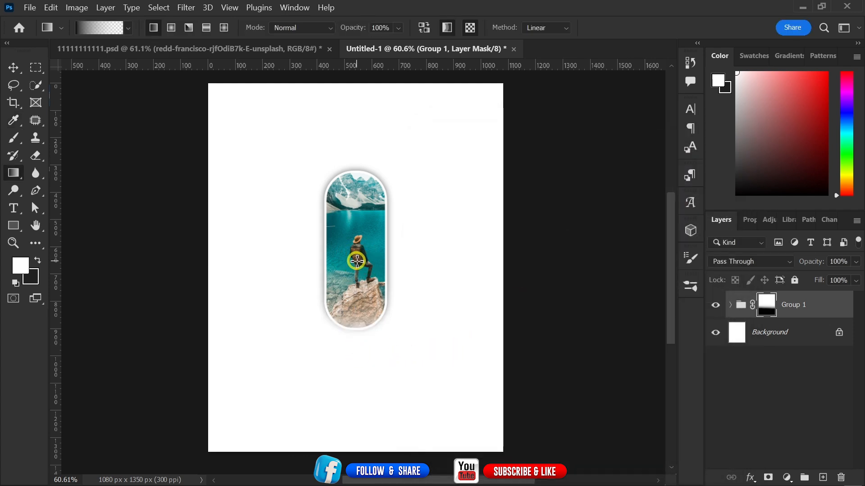
left_click_drag(354, 333, 356, 256)
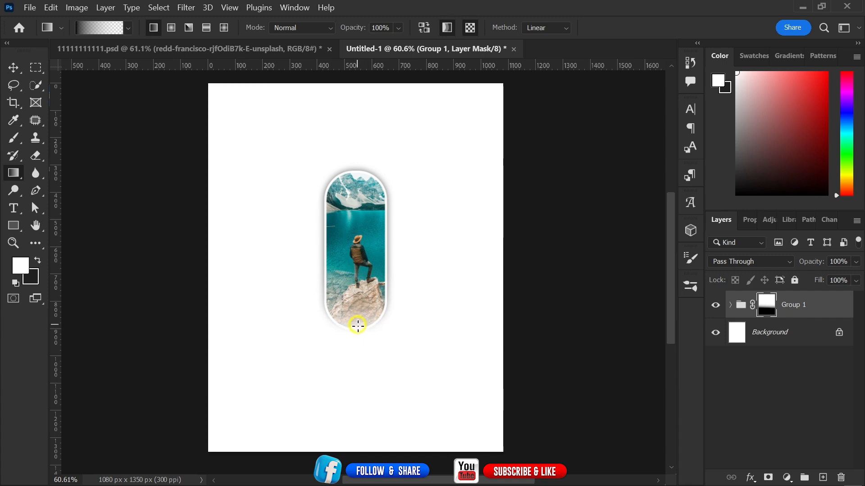
left_click_drag(353, 331, 360, 244)
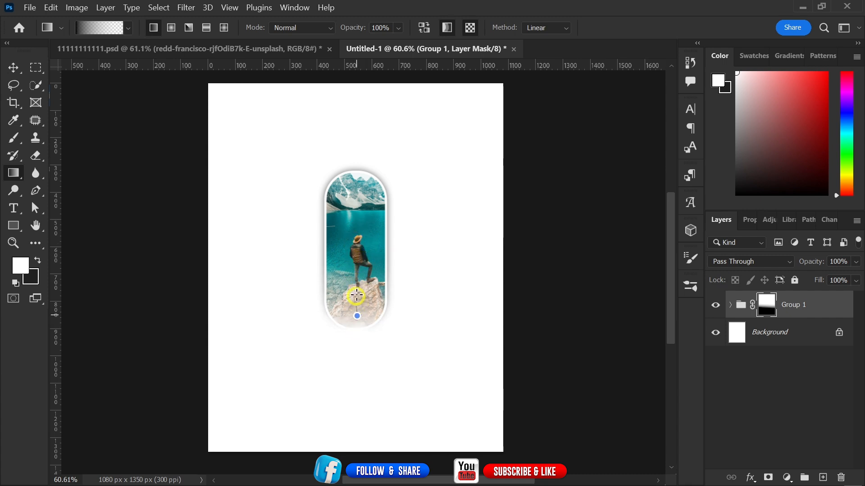
left_click_drag(356, 295, 359, 257)
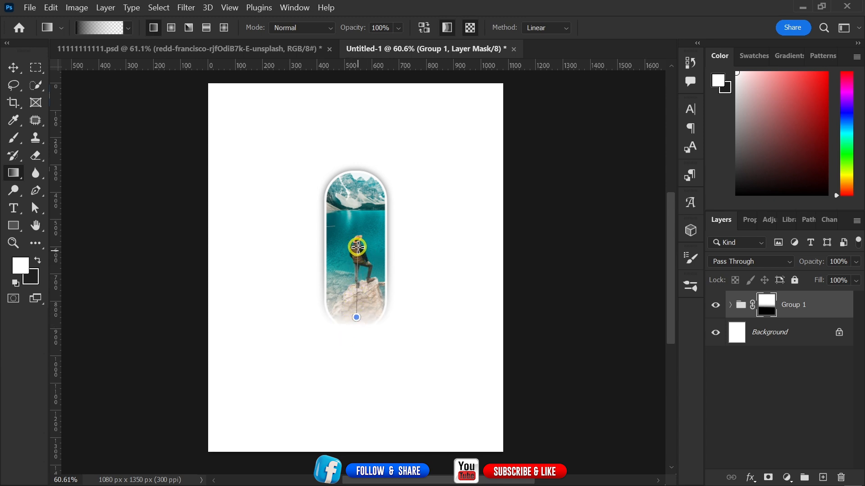
Try a higher fade on the group mask, undo it, and redraw shorter linear gradients near the capsule's lower end
left_click_drag(358, 246, 364, 221)
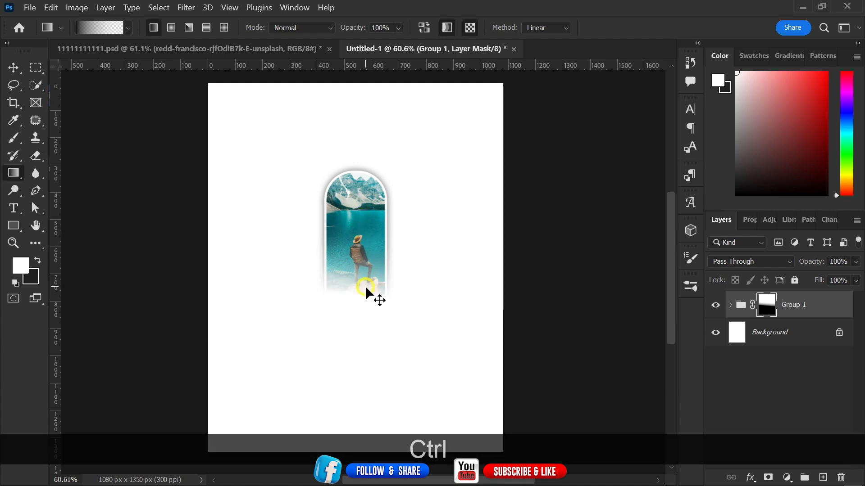
key("ctrl+z")
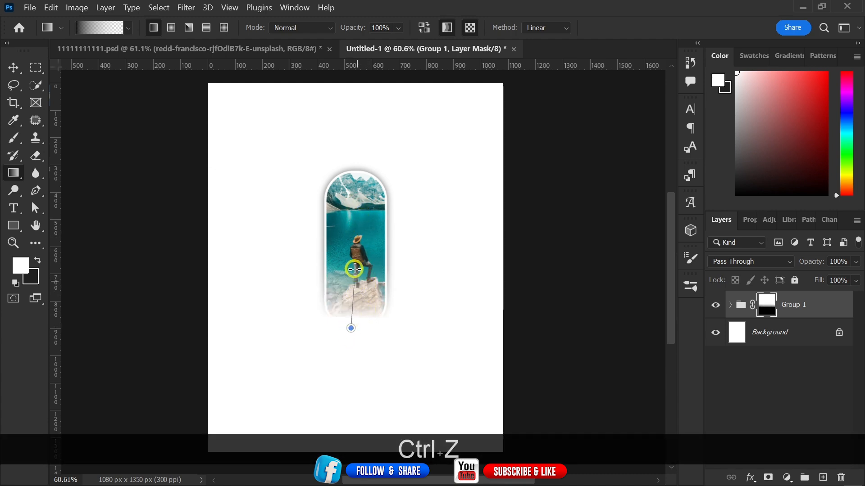
left_click_drag(355, 269, 355, 327)
left_click_drag(357, 289, 359, 264)
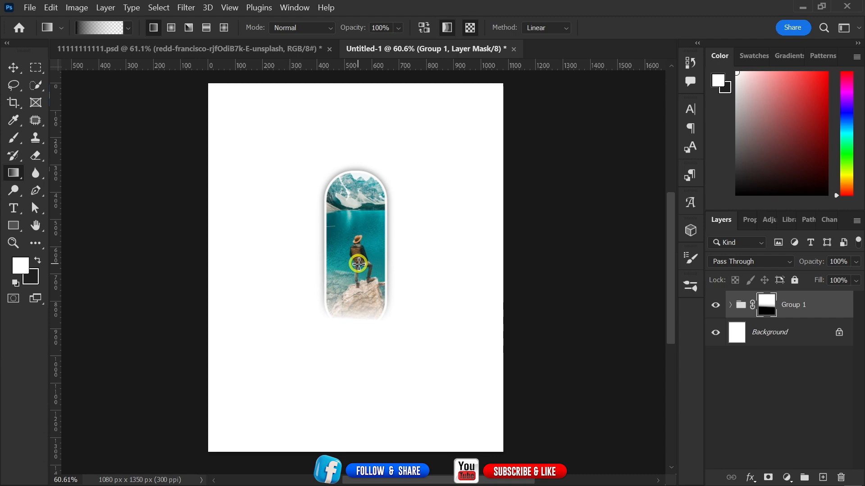
left_click_drag(364, 305, 361, 279)
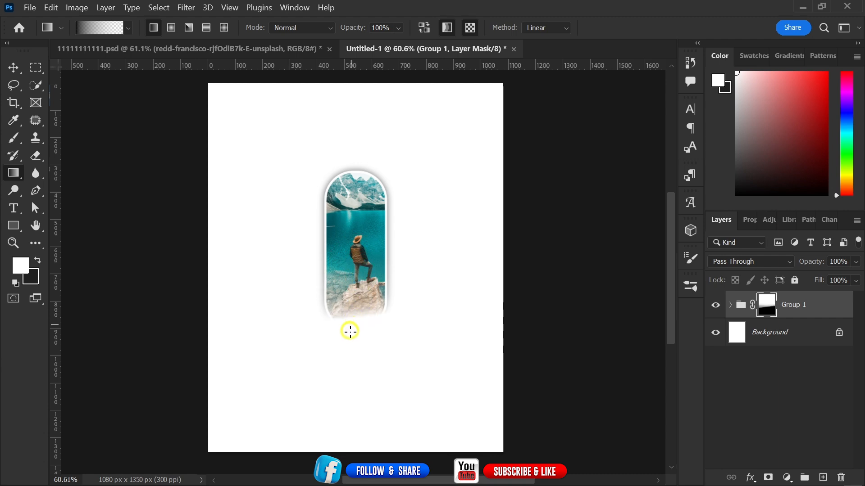
left_click_drag(353, 315, 356, 286)
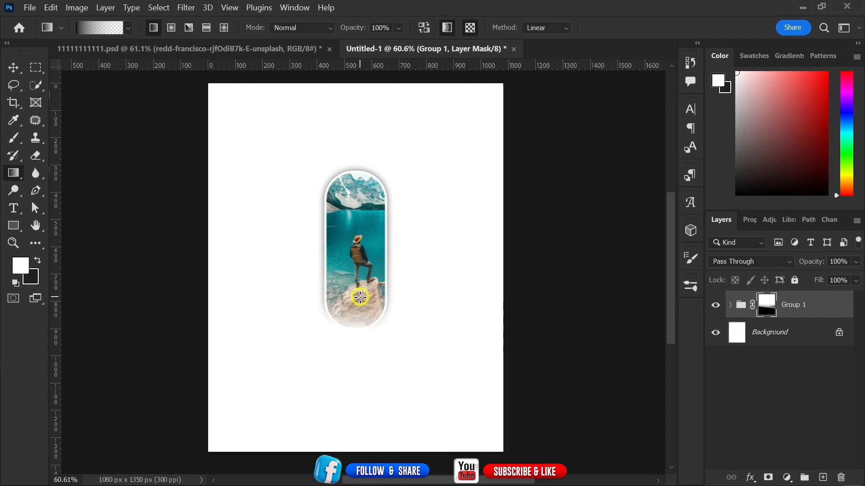
Try a radial gradient on the group mask at the capsule's lower edge, and return to the linear gradient style
left_click(171, 28)
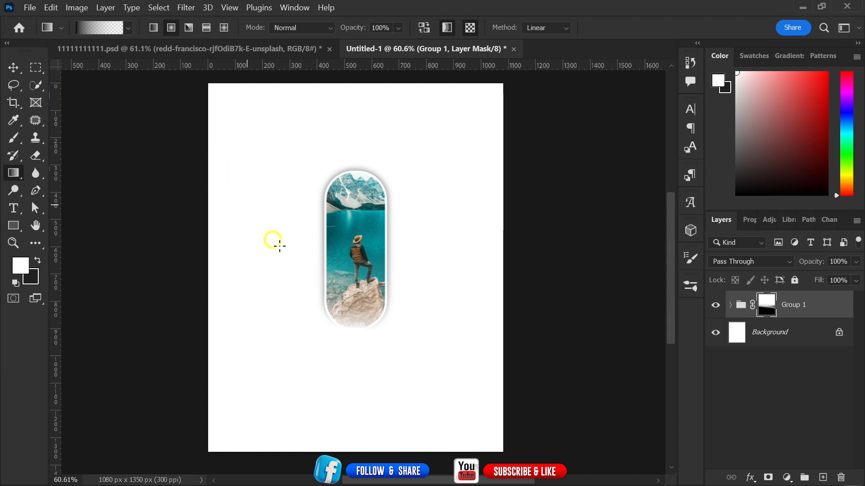
left_click_drag(352, 334, 351, 249)
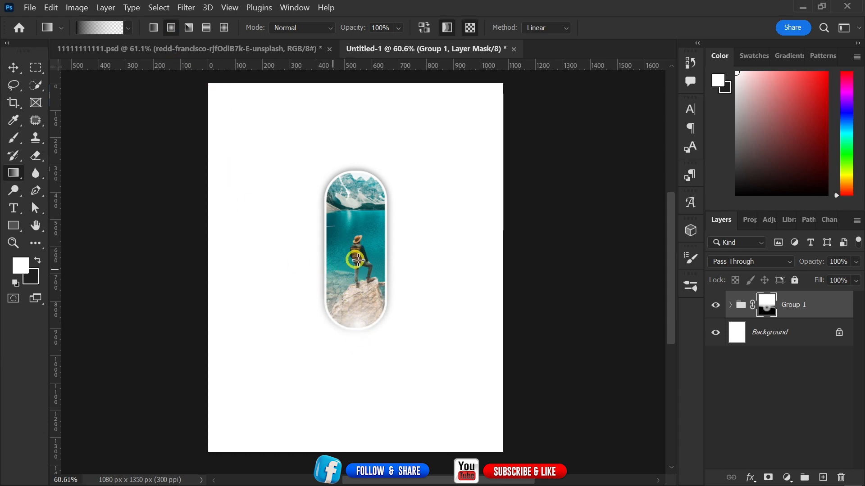
left_click(154, 29)
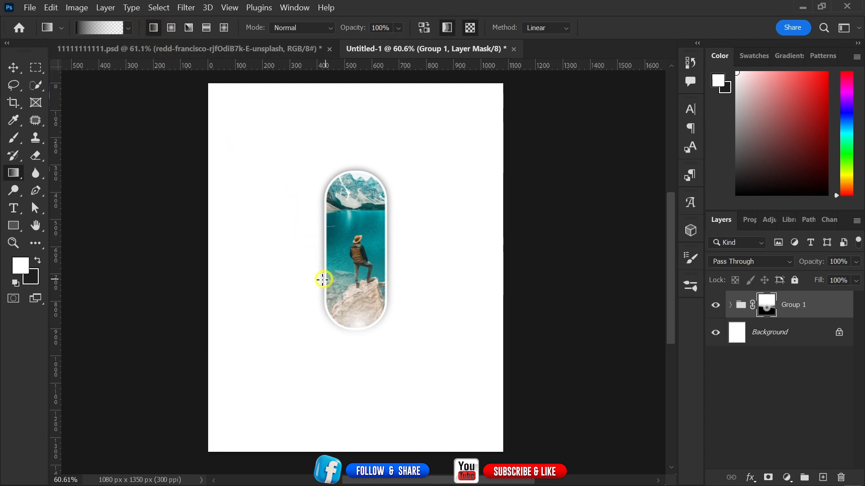
Redraw the linear fade on the Group 1 mask from the capsule's lower edge toward the hiker, undoing an unwanted gradient along the way
left_click_drag(356, 330, 354, 260)
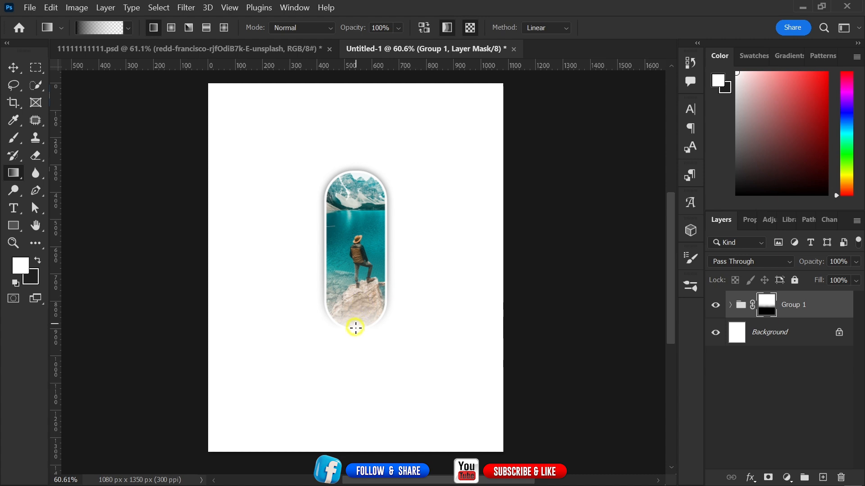
left_click_drag(356, 329, 351, 194)
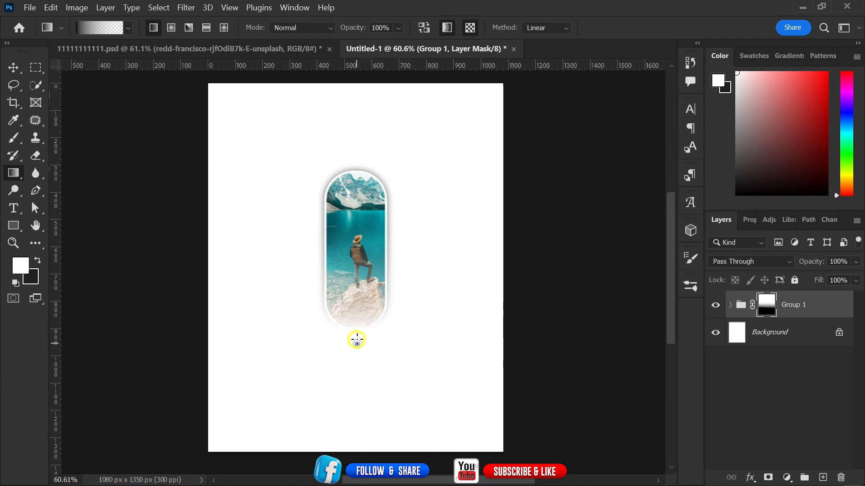
left_click_drag(360, 301, 358, 337)
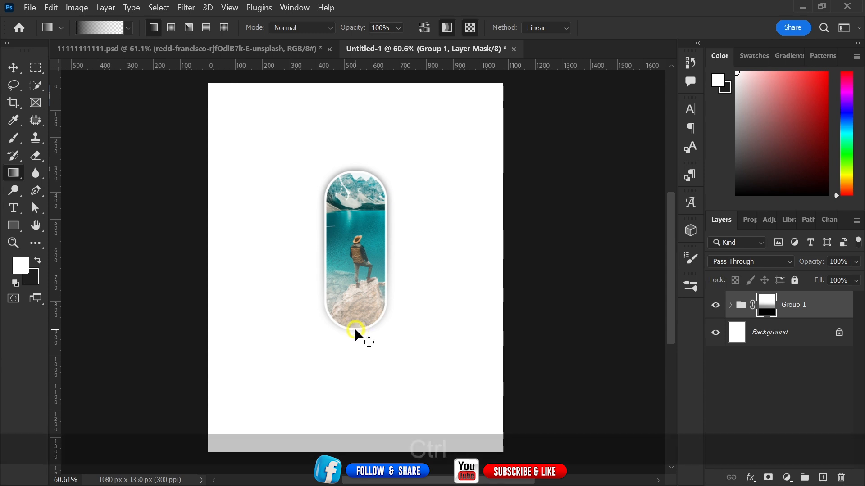
key("ctrl+z")
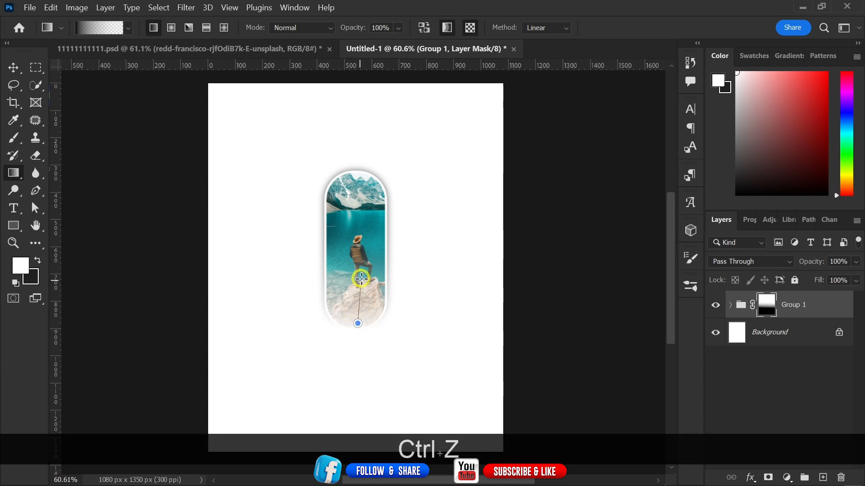
left_click_drag(361, 278, 357, 274)
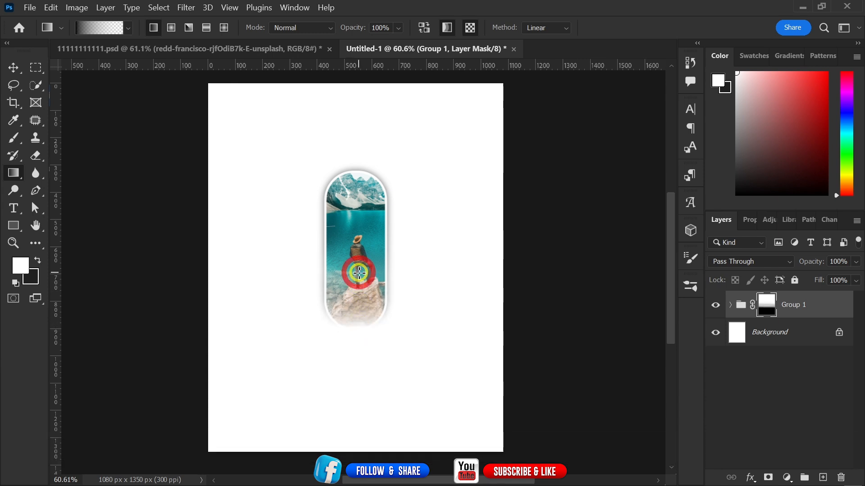
left_click_drag(350, 337, 355, 251)
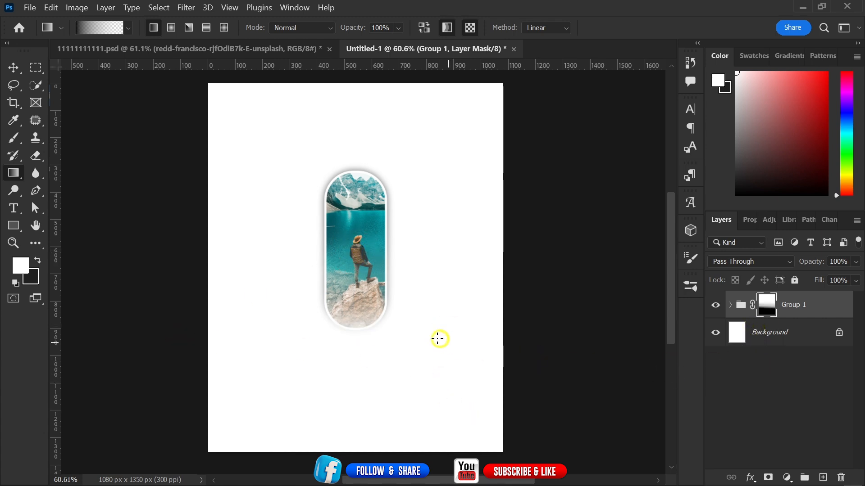
Swap the foreground and background colours and strengthen the linear fade on the group mask from the capsule's lower end up to the hiker
key("ctrl")
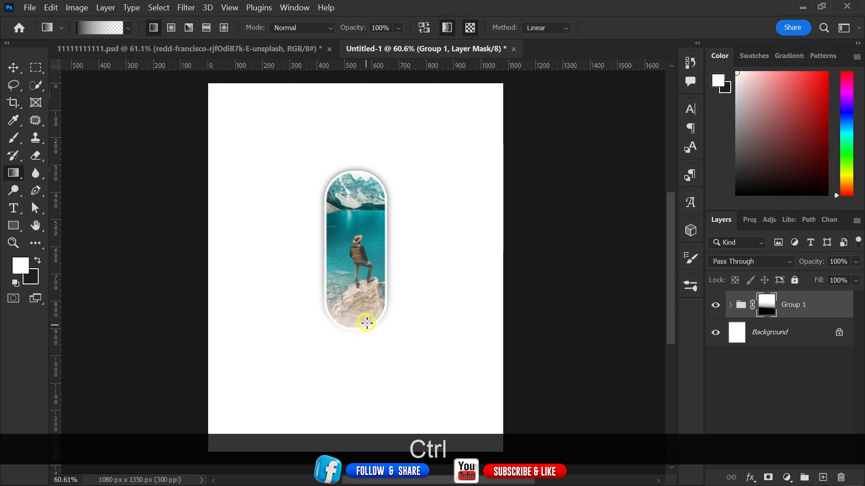
left_click_drag(354, 340, 358, 236)
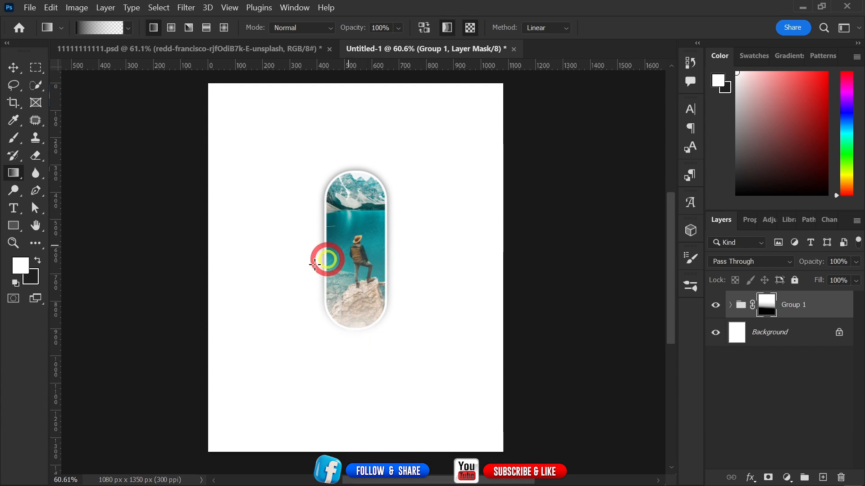
left_click(37, 260)
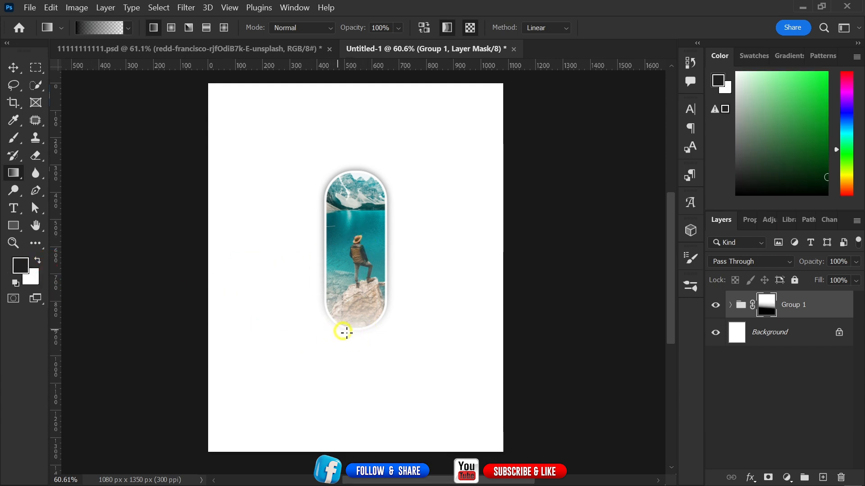
left_click_drag(359, 318, 361, 256)
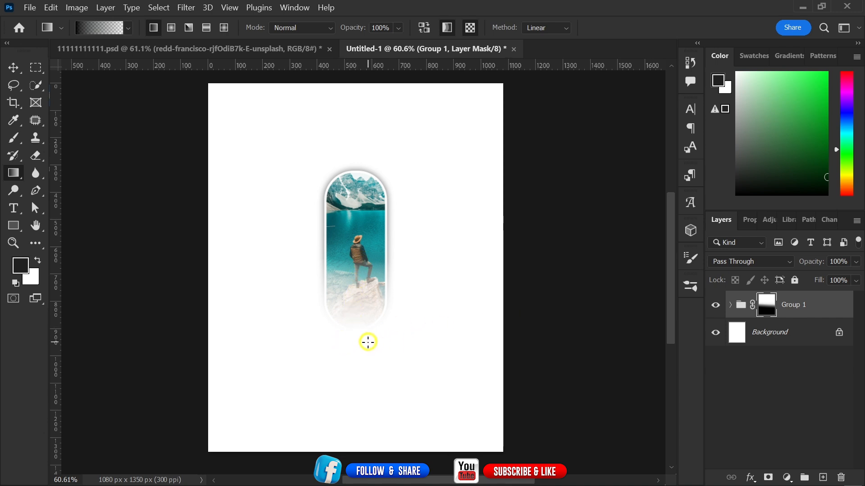
Extend the linear fade on the Group 1 mask up to the hiker's feet, and switch to the Move tool
left_click_drag(365, 278, 365, 278)
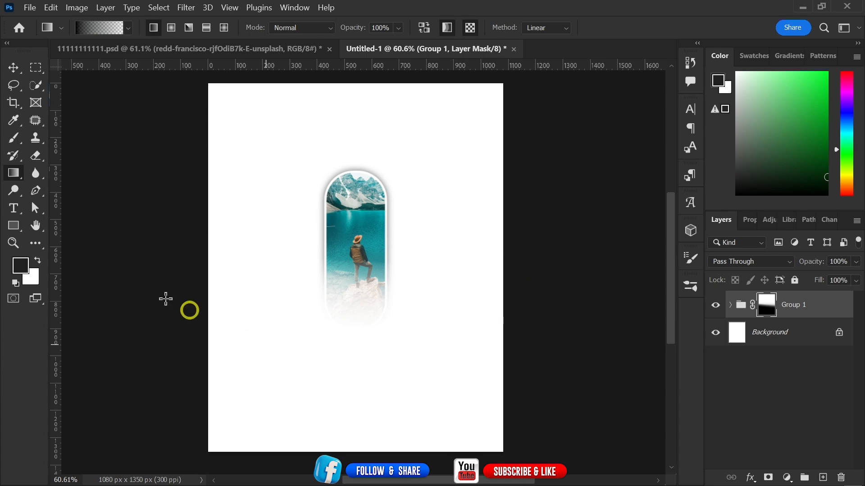
left_click(14, 68)
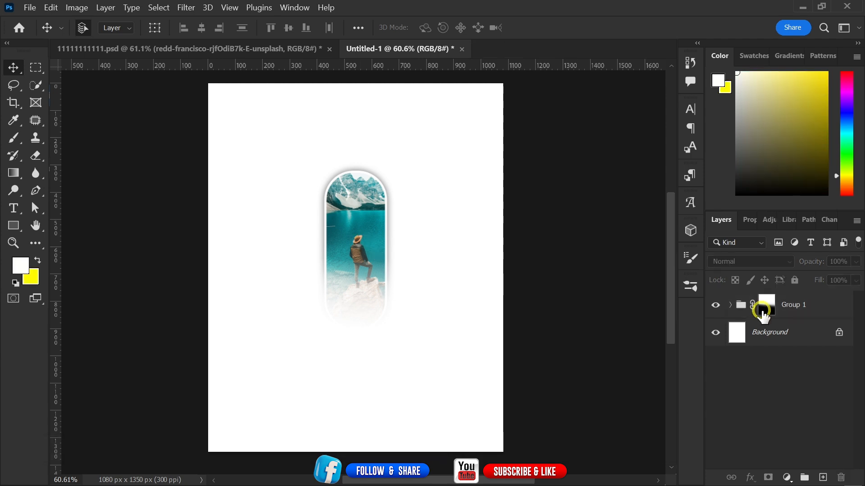
Duplicate Group 1 together with its gradient mask
left_click(800, 306)
key("ctrl")
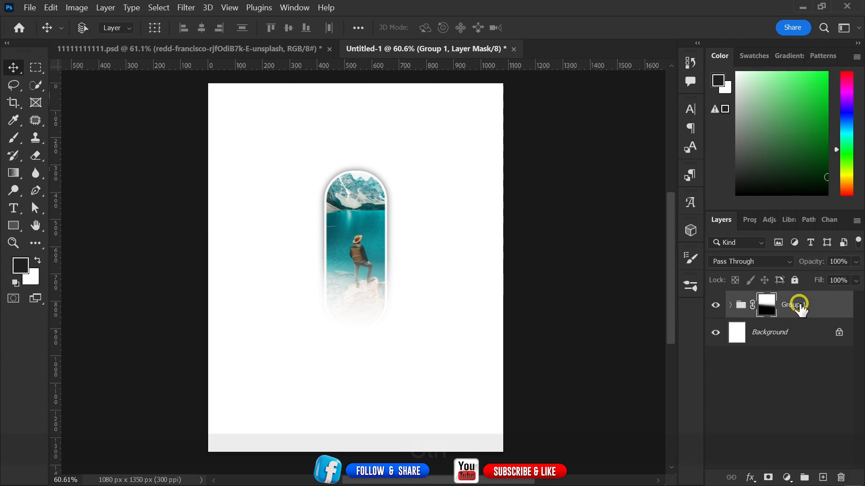
key("ctrl+d")
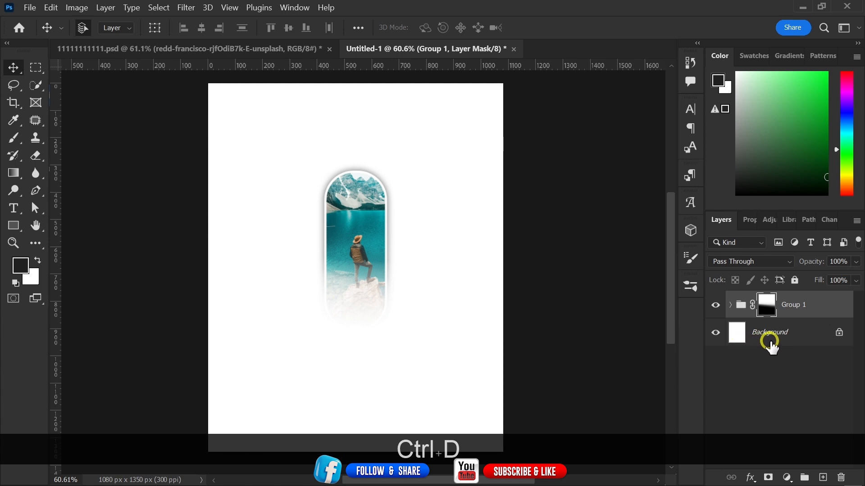
key("ctrl")
left_click(782, 379)
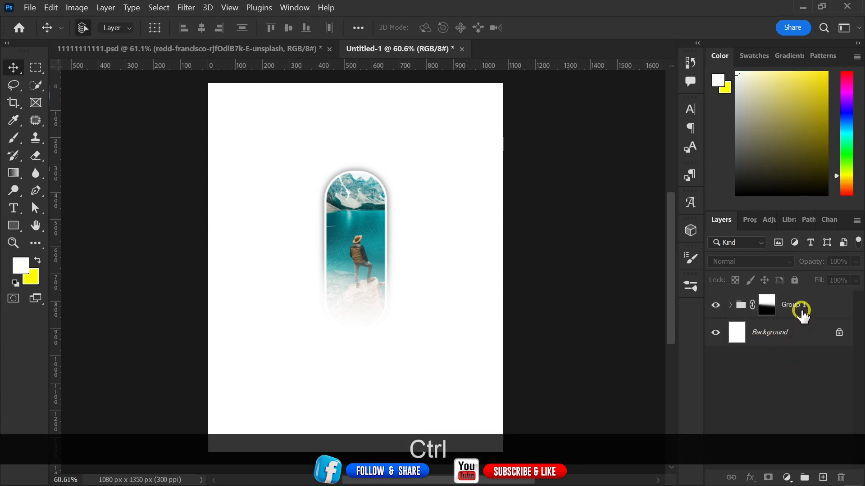
left_click(799, 309)
key("ctrl+j")
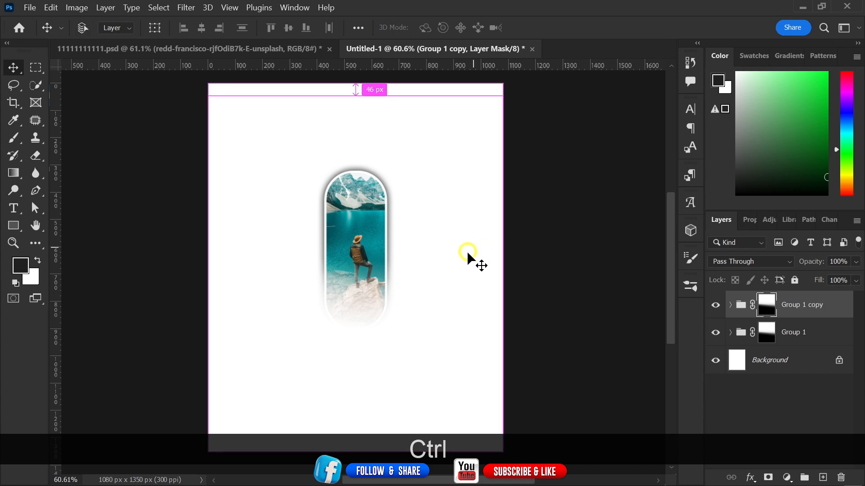
Rotate the duplicated capsule group to about -179.7° and place it to the right of the original, at about X 792 px, Y 532 px
left_click(531, 265)
key("ctrl+t")
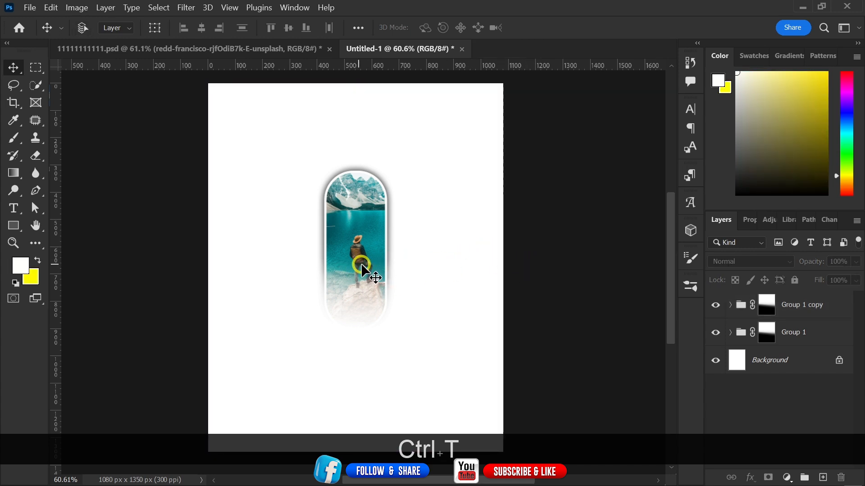
left_click(839, 310)
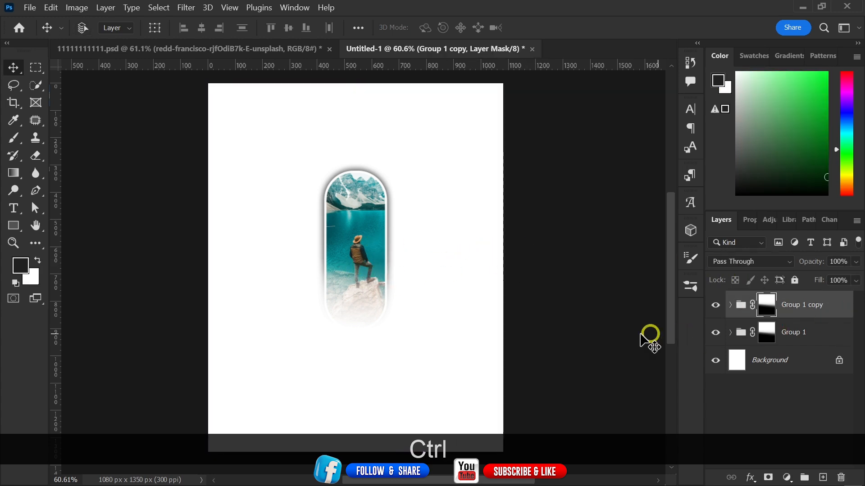
key("ctrl+t")
left_click_drag(372, 272, 420, 266)
left_click_drag(589, 189, 257, 368)
left_click_drag(575, 377, 613, 353)
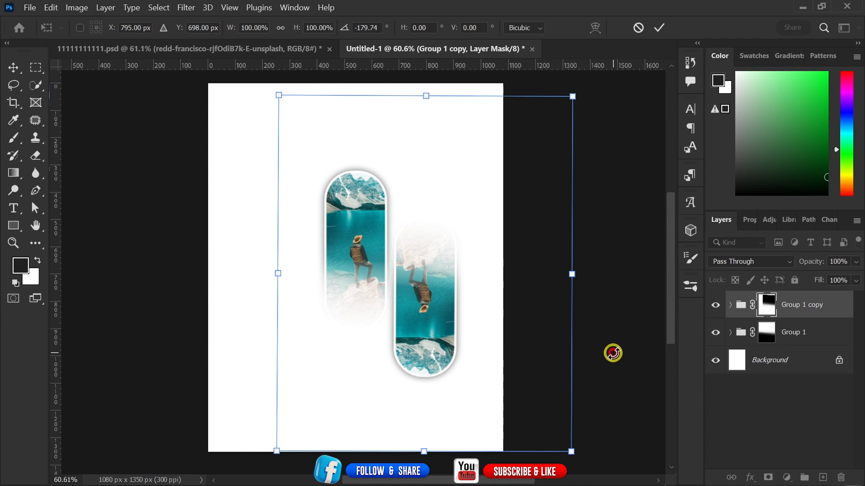
left_click_drag(434, 345, 418, 296)
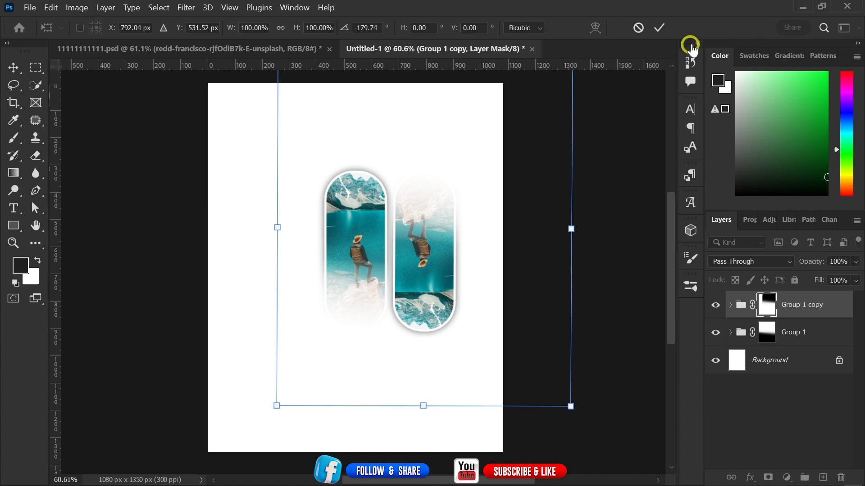
left_click(659, 28)
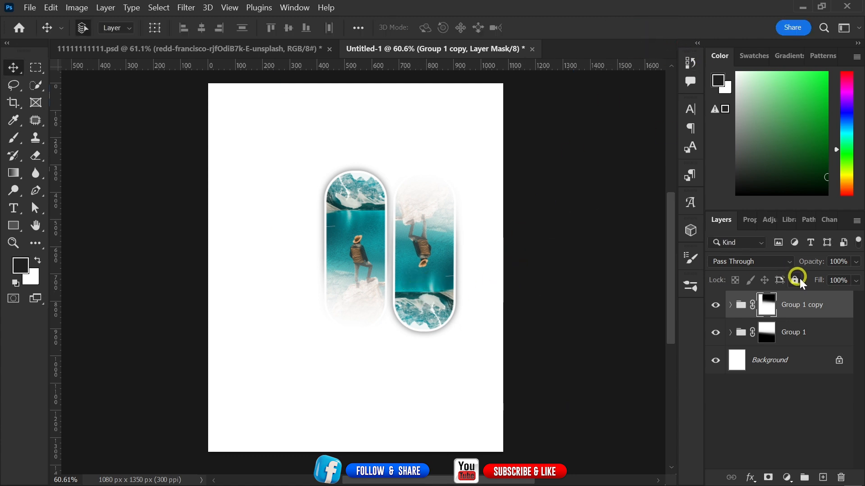
Duplicate the upside-down capsule group and place the copy to the left of the centre capsule, at X 291 px, Y 531 px
left_click(817, 311)
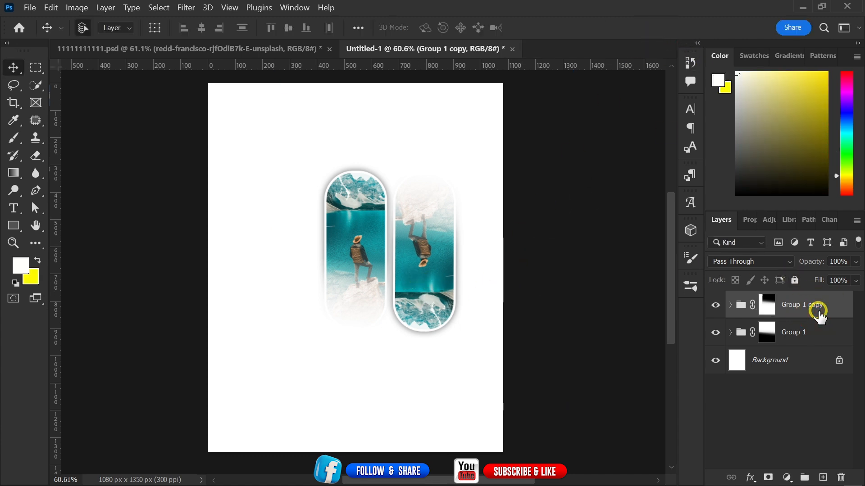
key("ctrl+j")
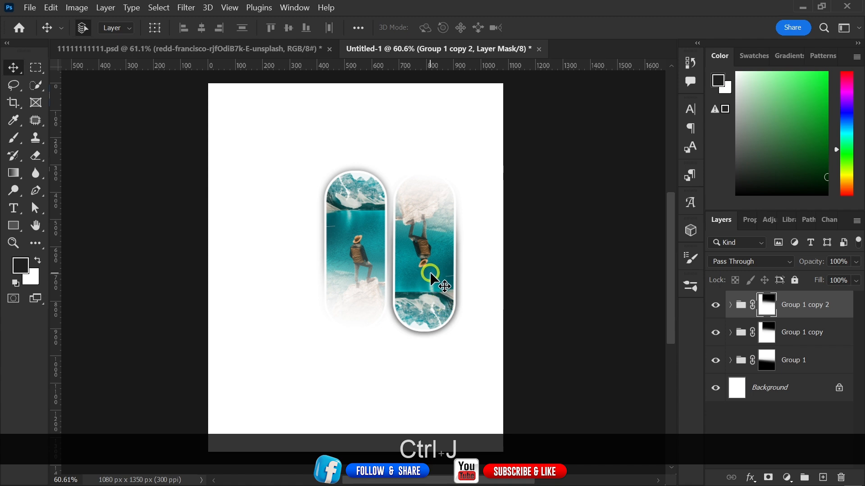
key("ctrl+t")
left_click_drag(423, 277, 288, 274)
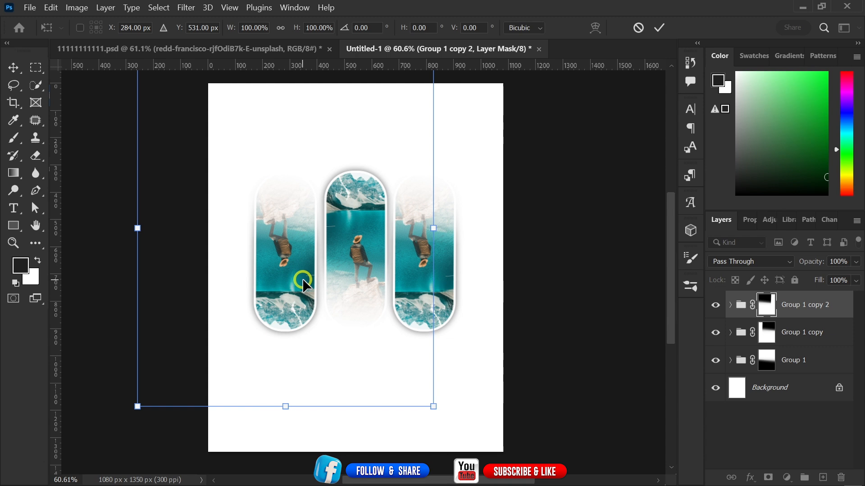
key("Right")
key("Right")
key("Right")
key("Right")
key("Right")
key("Right")
key("Right")
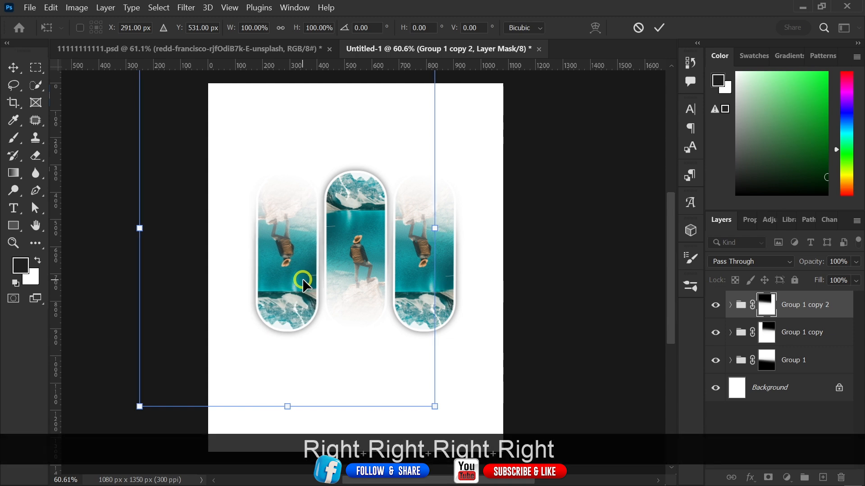
left_click(663, 27)
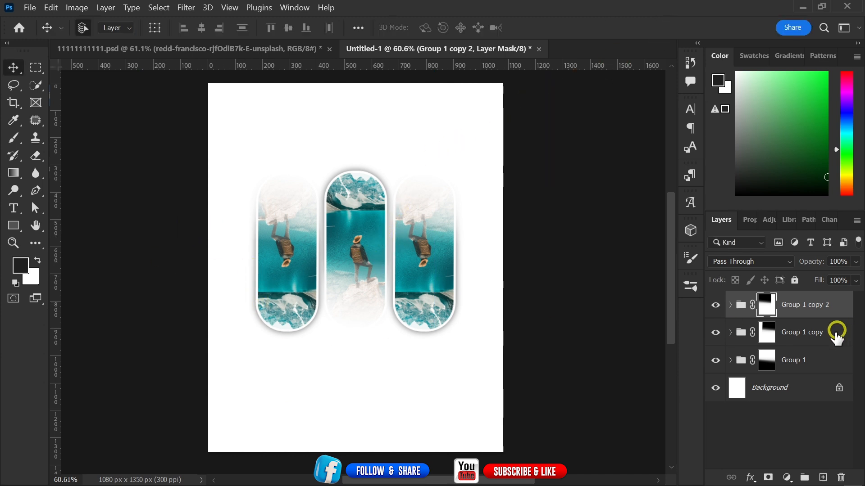
Delete the hiker photo from the left capsule's group and place the bicycle photo from the Downloads folder above its Rectangle 1
left_click(280, 288, "ctrl")
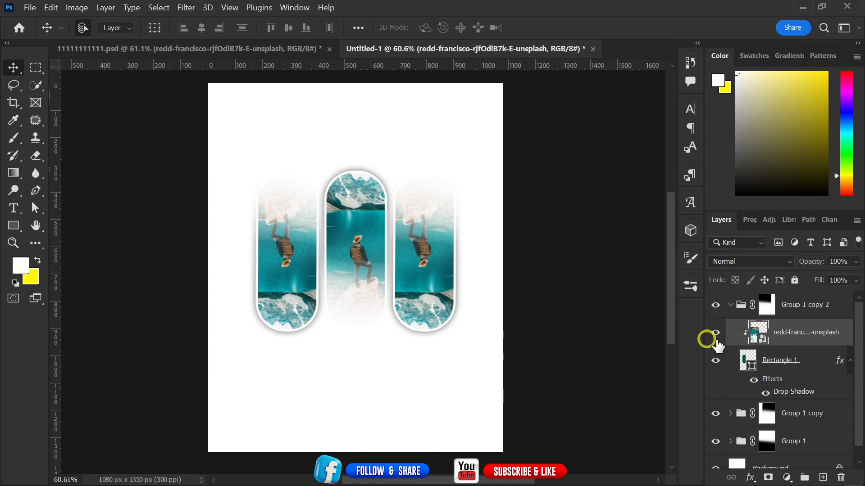
left_click_drag(786, 333, 840, 478)
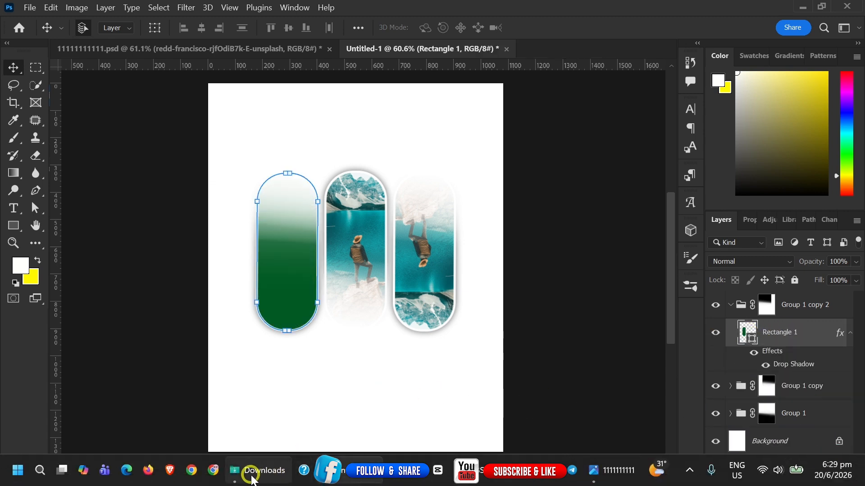
left_click(252, 474)
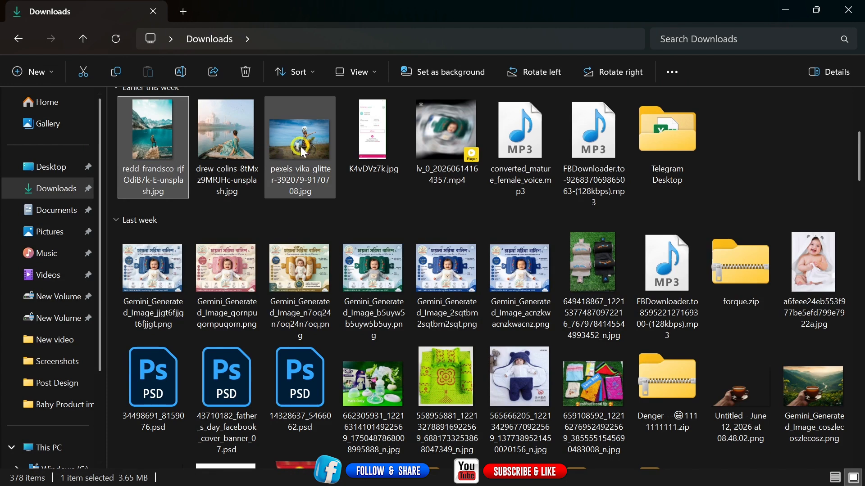
left_click_drag(287, 140, 290, 257)
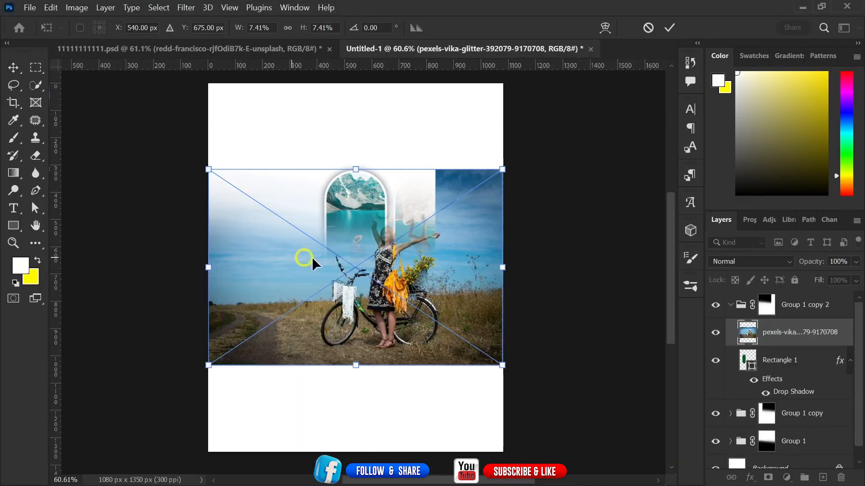
Scale the bicycle photo to 5.31% and position it so the woman lies over the left capsule
left_click_drag(428, 295, 319, 295)
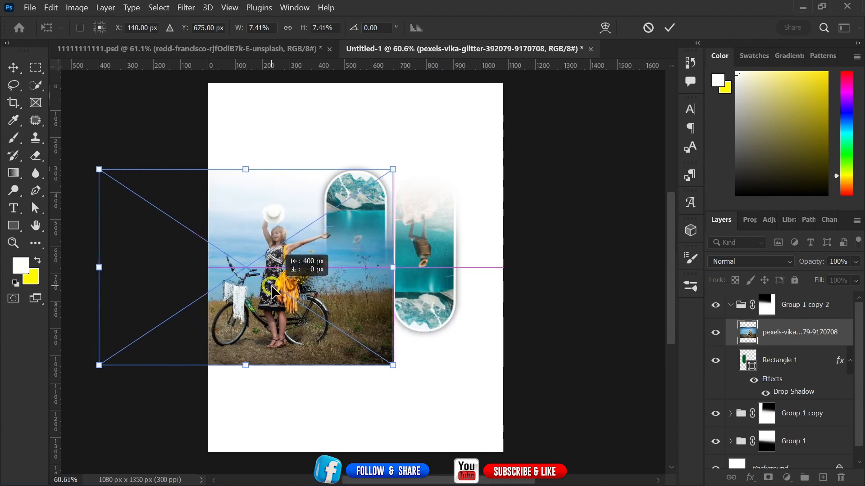
left_click_drag(393, 172, 284, 246)
left_click_drag(239, 301, 314, 267)
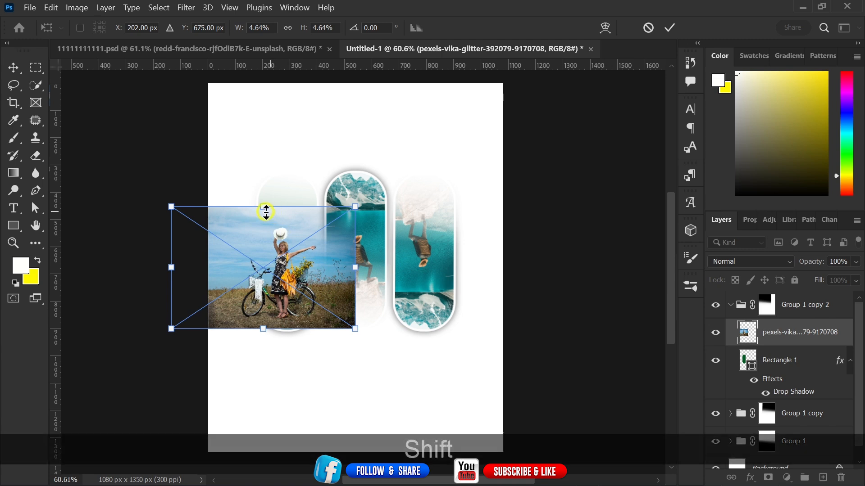
left_click_drag(264, 207, 265, 192)
left_click_drag(285, 270, 285, 280)
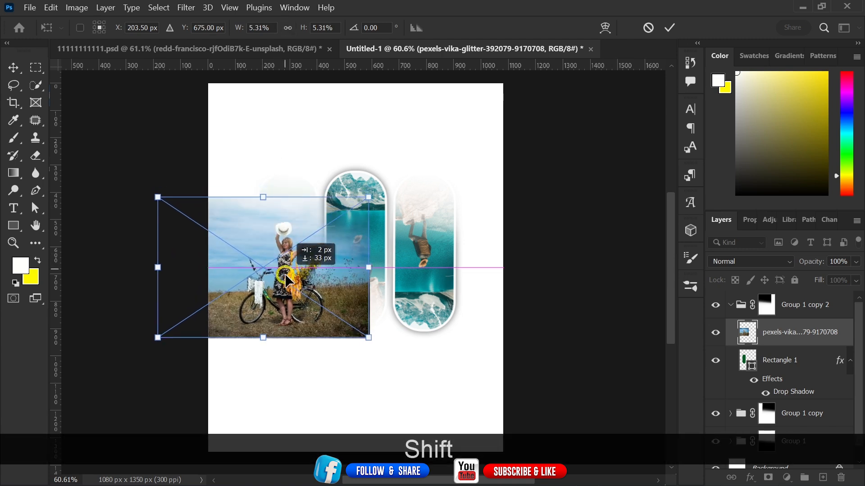
Clip the bicycle photo to the left capsule's Rectangle 1 and reposition it so the woman is centred inside the shape
left_click(789, 341)
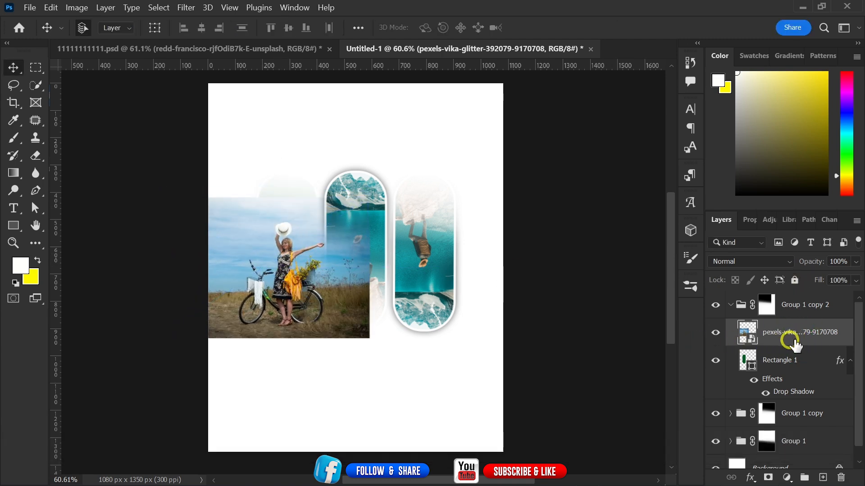
right_click(789, 341)
left_click(654, 343)
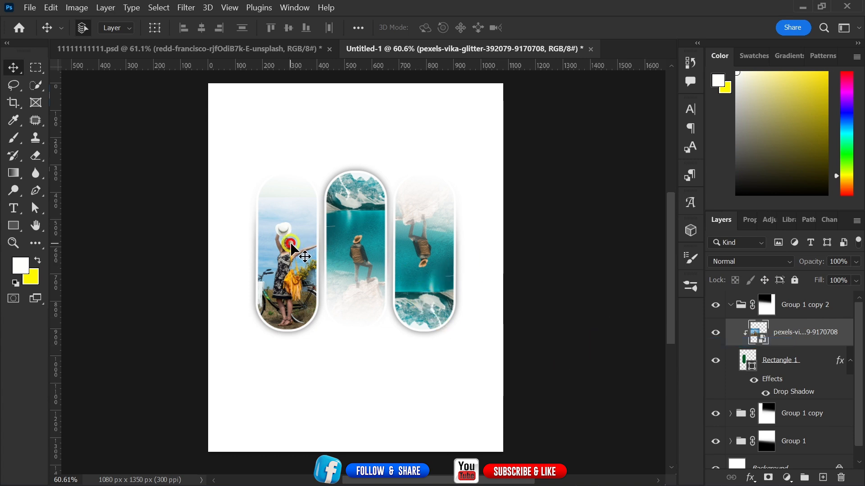
left_click_drag(292, 254, 320, 282)
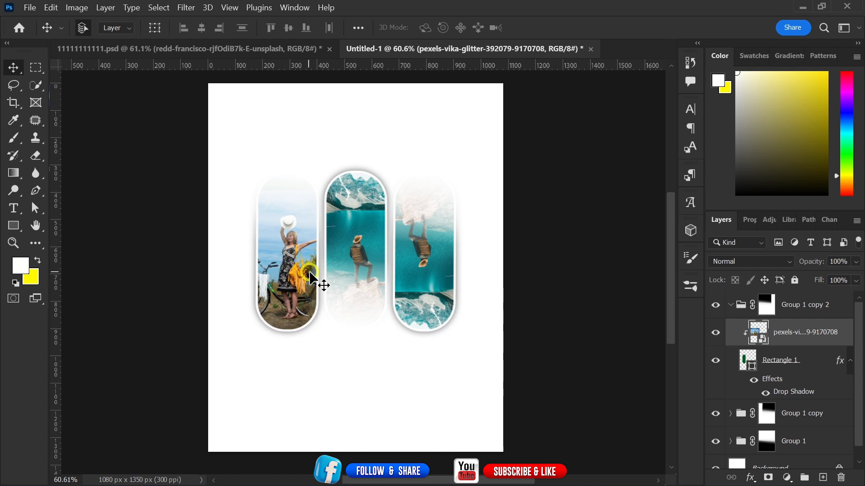
Delete the hiker photo from the right capsule's group and place the photo of the woman in a boat from the Downloads folder
left_click(425, 289)
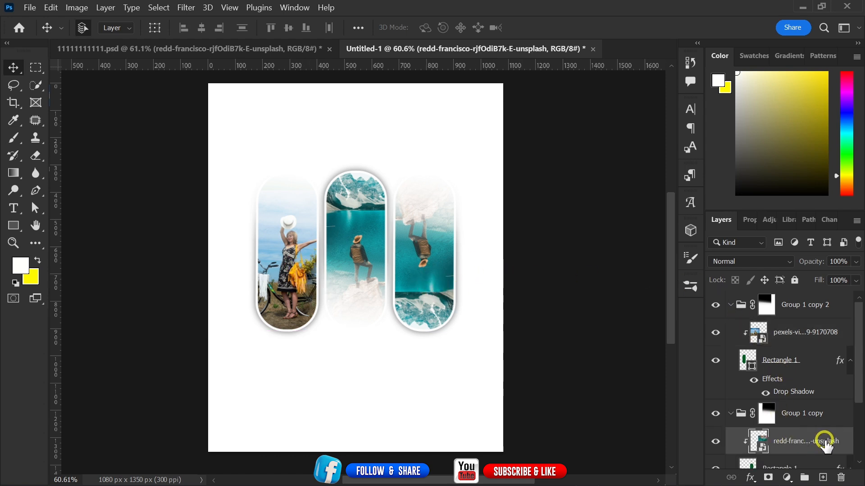
key("Delete")
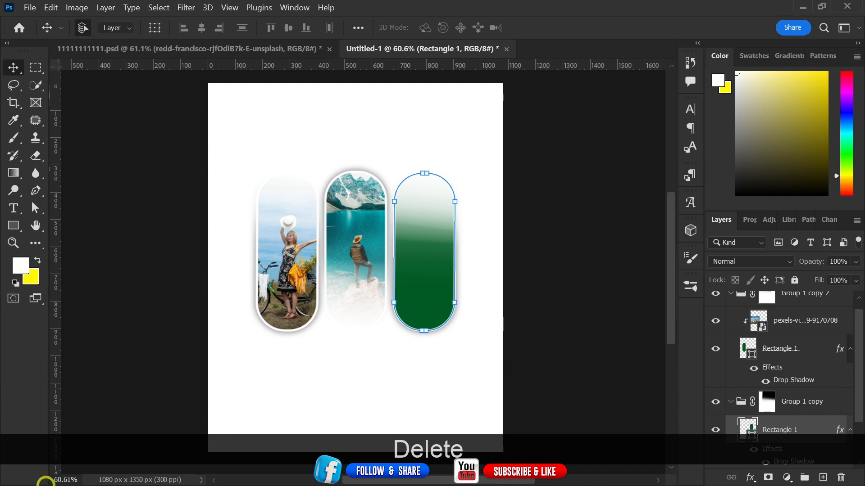
mouse_move(346, 481)
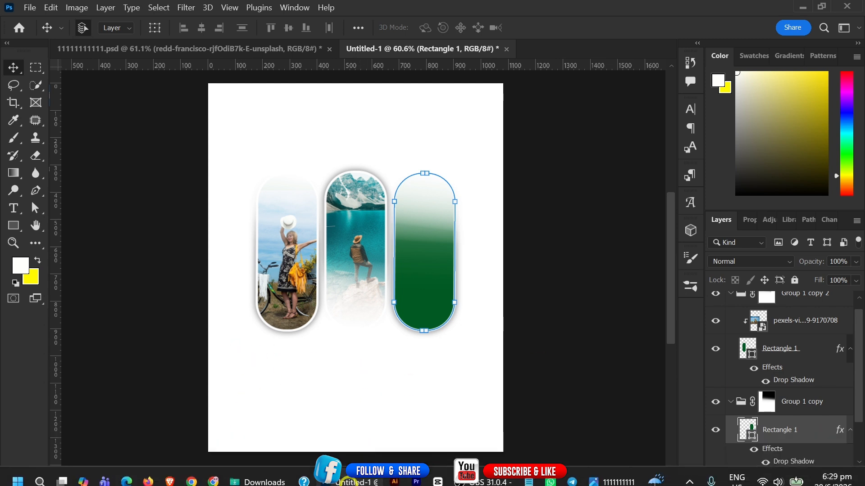
left_click(255, 482)
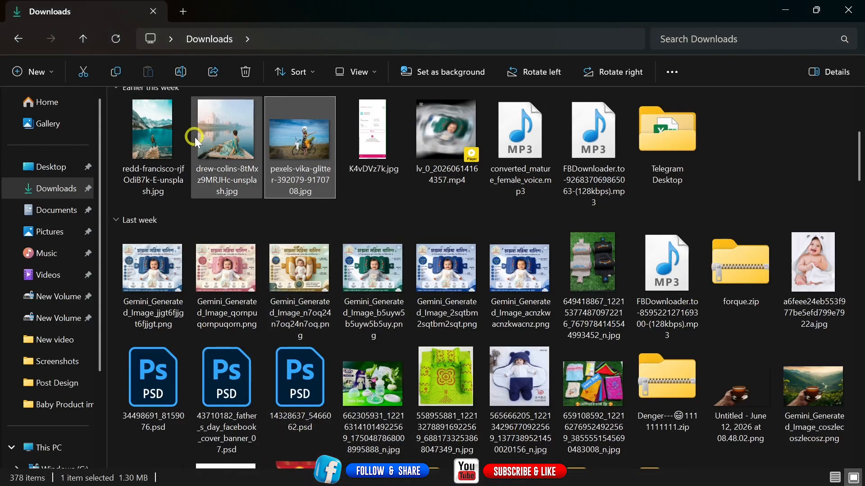
mouse_move(195, 137)
left_mouse_down()
mouse_move(212, 153)
mouse_move(171, 481)
mouse_move(432, 480)
mouse_move(379, 479)
mouse_move(380, 443)
mouse_move(429, 291)
left_mouse_up()
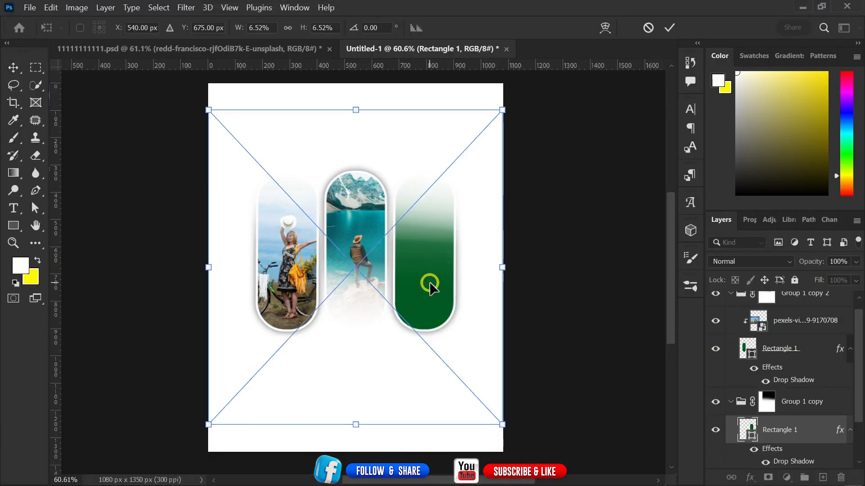
Scale the boat photo to 3.35% and position it over the right capsule at about X 727.5 px, Y 612 px
mouse_move(507, 274)
left_mouse_down()
mouse_move(320, 309)
mouse_move(251, 308)
mouse_move(372, 277)
mouse_move(361, 266)
left_mouse_up()
left_click_drag(400, 312, 405, 353)
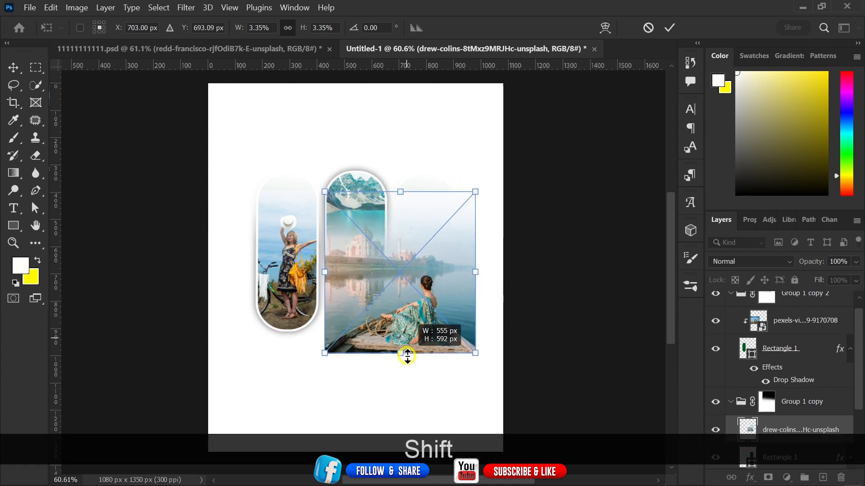
mouse_move(414, 306)
left_mouse_down()
mouse_move(423, 272)
mouse_move(417, 285)
mouse_move(425, 291)
left_mouse_up()
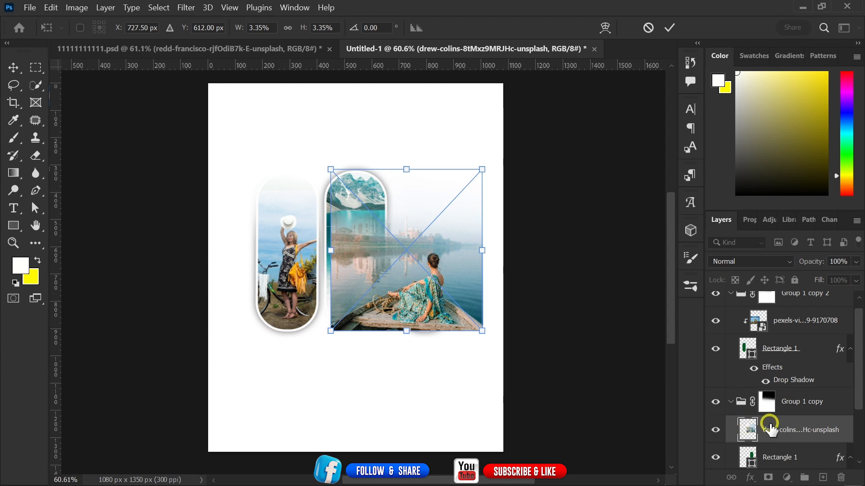
Commit the boat photo's placement and clip it to the right capsule's Rectangle 1
left_click(802, 429)
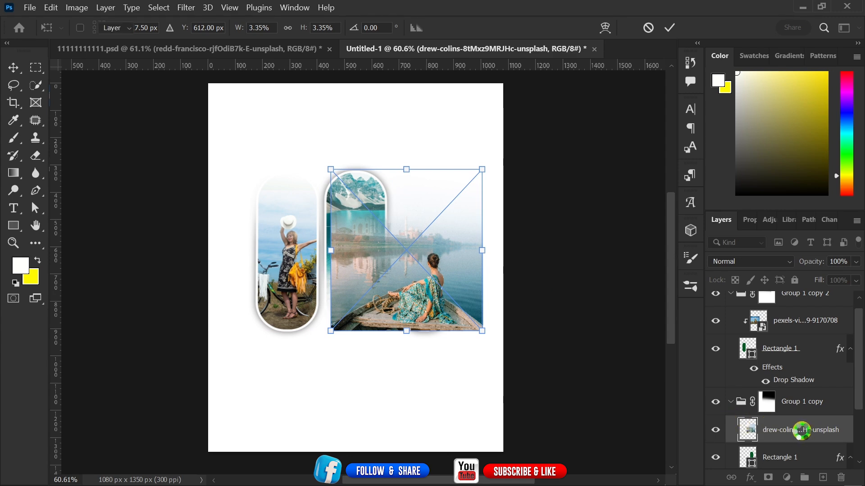
right_click(780, 430)
left_click(653, 345)
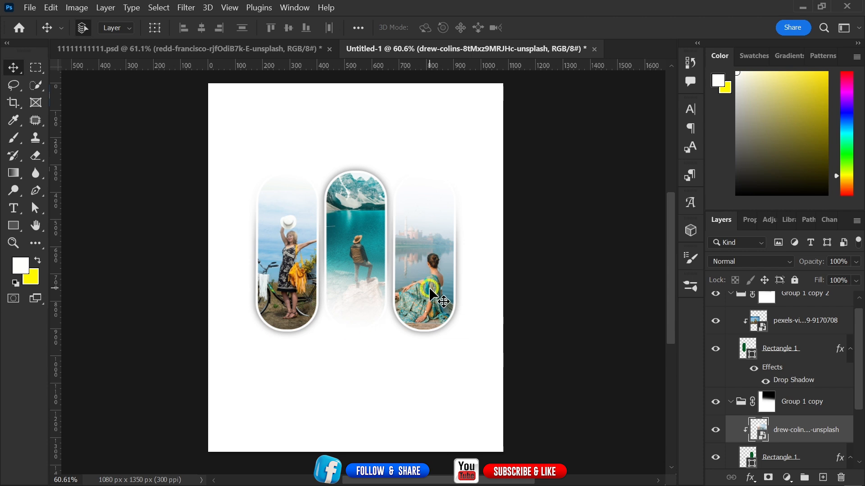
Nudge the boat photo slightly upward inside the right capsule and collapse the Group 1 copy 2 and Group 1 copy layer groups
mouse_move(430, 289)
left_mouse_down()
mouse_move(428, 275)
mouse_move(428, 283)
left_mouse_up()
left_click(536, 275)
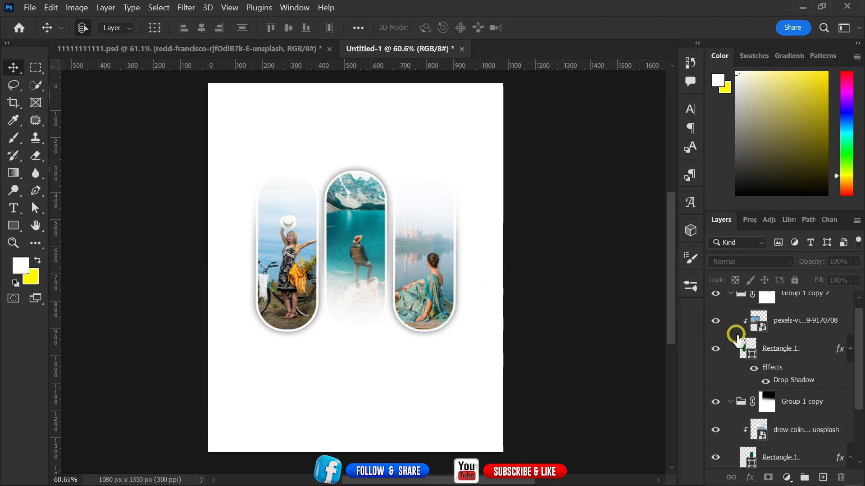
scroll(750, 385, "down", 3)
scroll(759, 381, "up", 4)
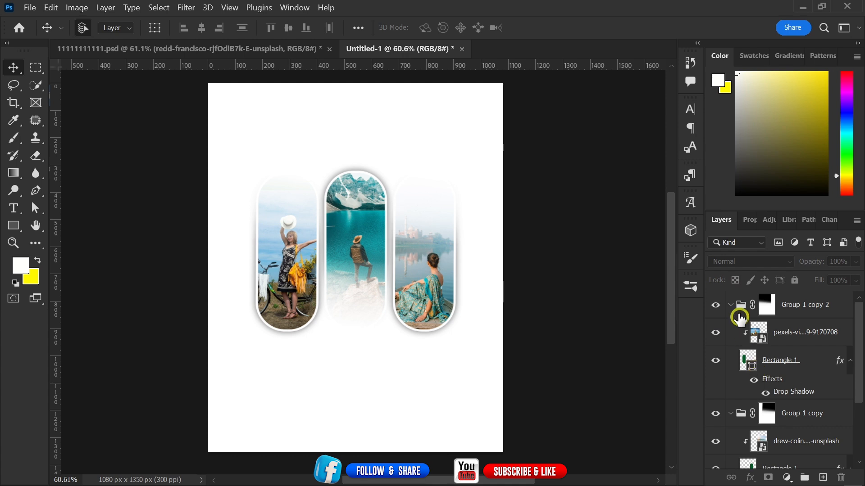
left_click(730, 305)
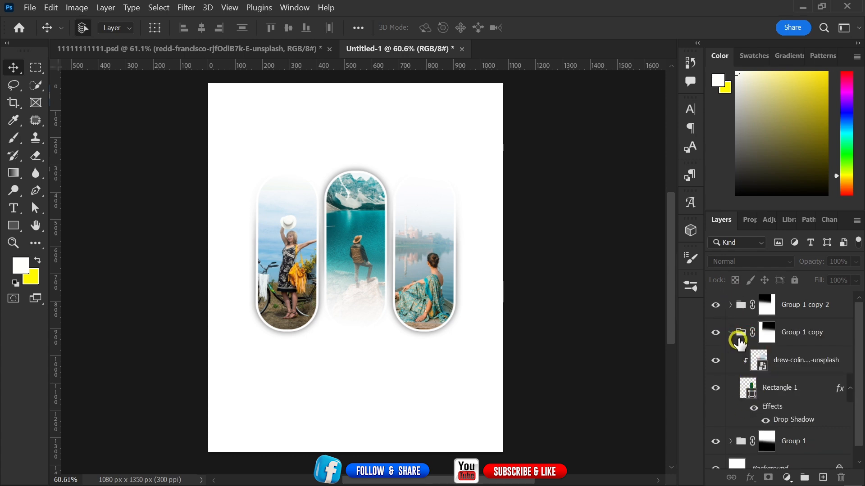
left_click(731, 333)
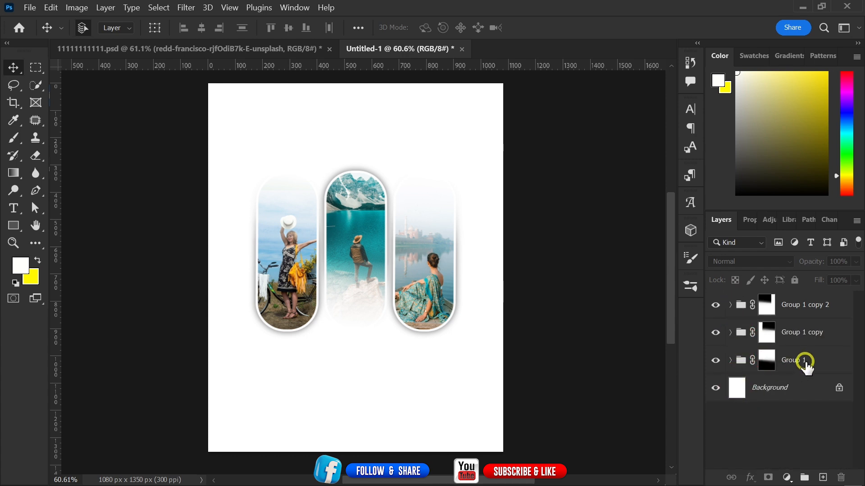
Combine Group 1, Group 1 copy and Group 1 copy 2 into a single layer group
left_click(801, 359)
key("shift")
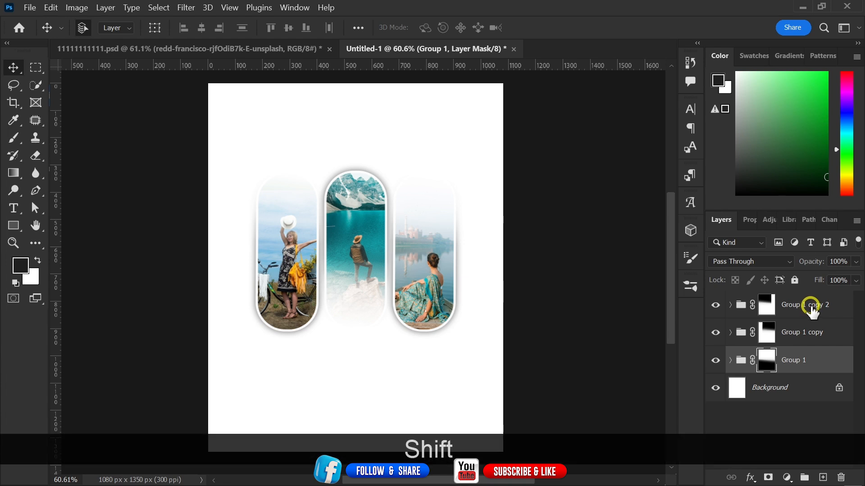
left_click(810, 305, "shift")
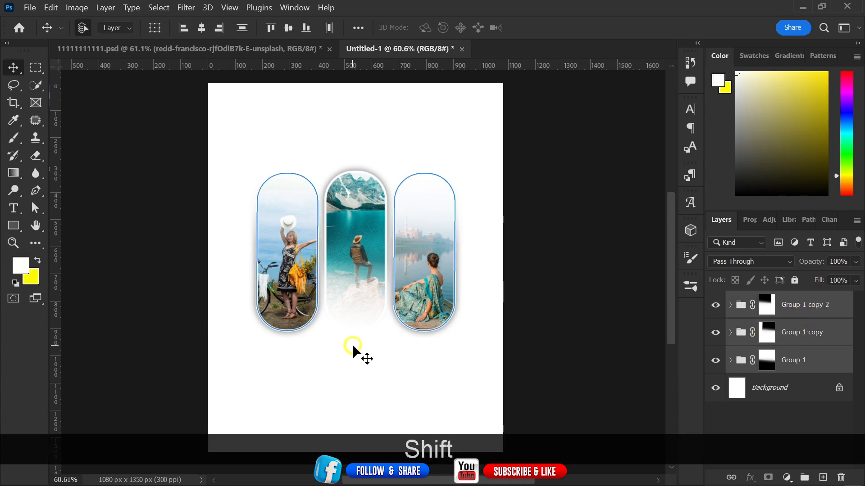
left_click(583, 300, "ctrl")
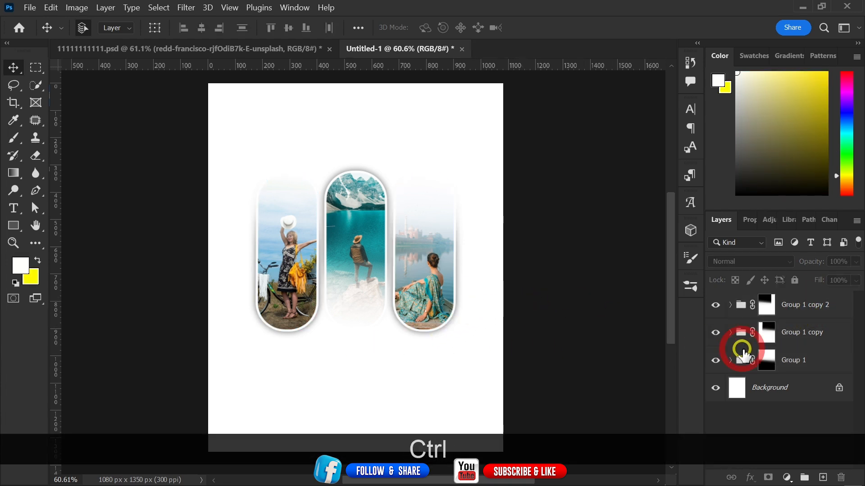
left_click(807, 359, "shift")
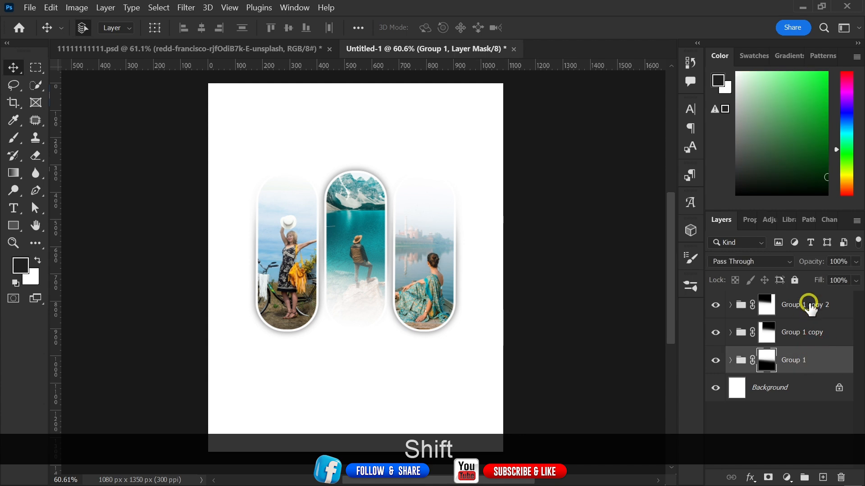
left_click(808, 305, "shift")
key("ctrl+g")
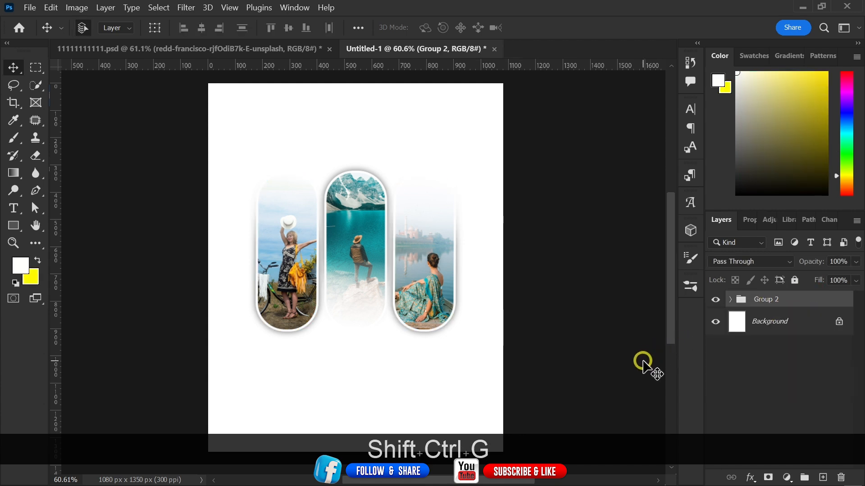
left_click(606, 356)
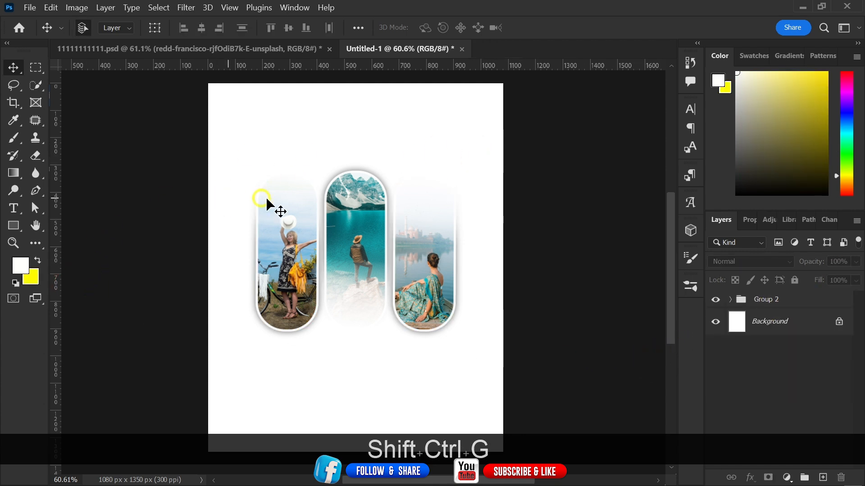
Scale the group holding all three capsules to 80.26% and centre it at about X 540.5 px, Y 613 px
key("ctrl+t")
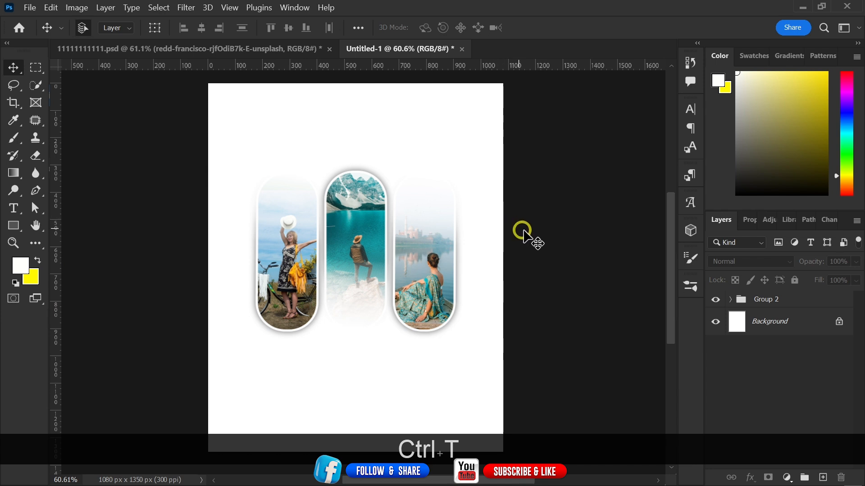
left_click(765, 301)
key("ctrl+t")
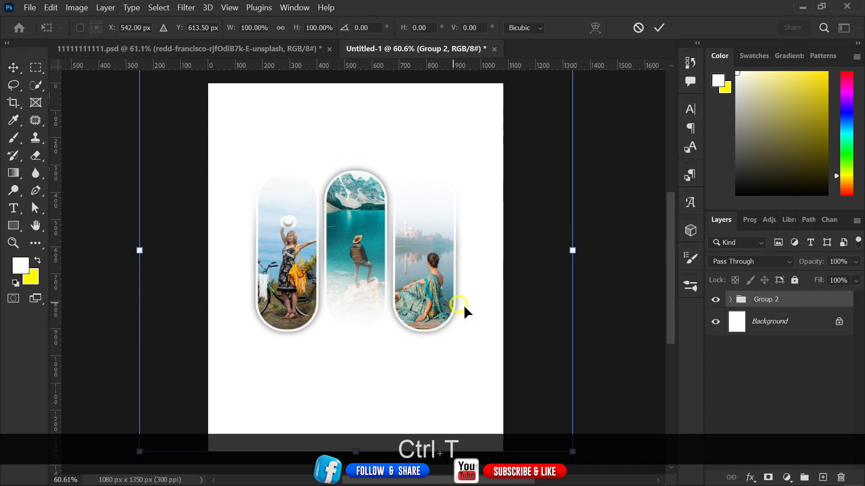
left_click_drag(573, 250, 491, 288)
left_click_drag(374, 269, 416, 268)
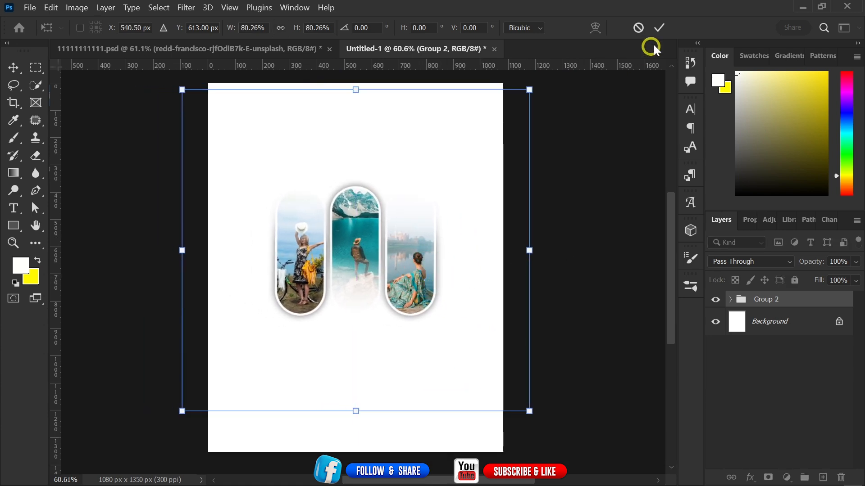
left_click(659, 27)
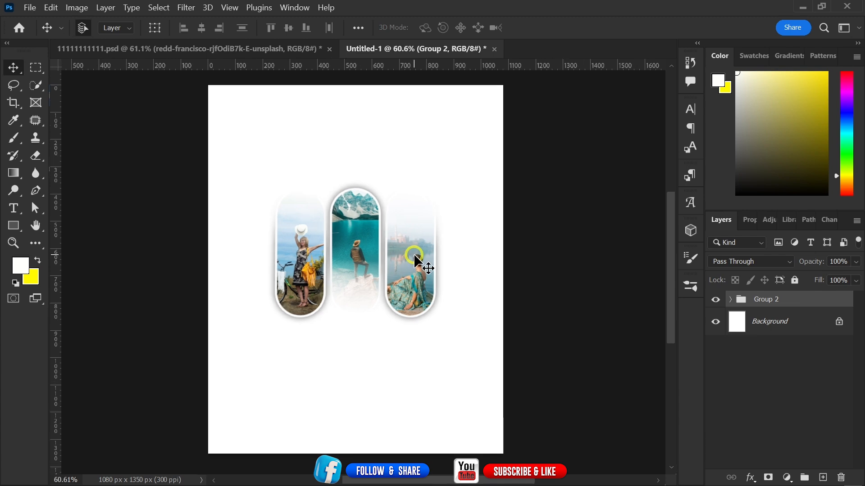
Add two vertical and two horizontal margin guides about 40 px inside the canvas edges
scroll(415, 259, "up", 1)
scroll(360, 218, "down", 1)
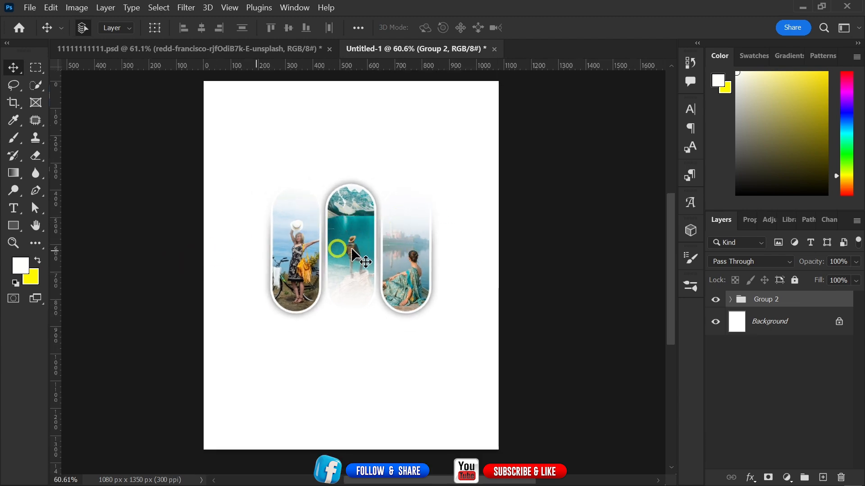
left_click_drag(56, 282, 214, 273)
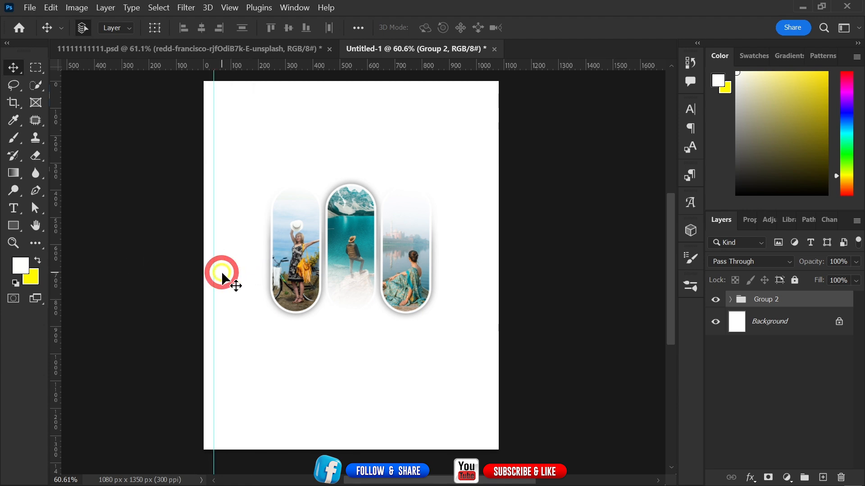
left_click_drag(379, 68, 378, 93)
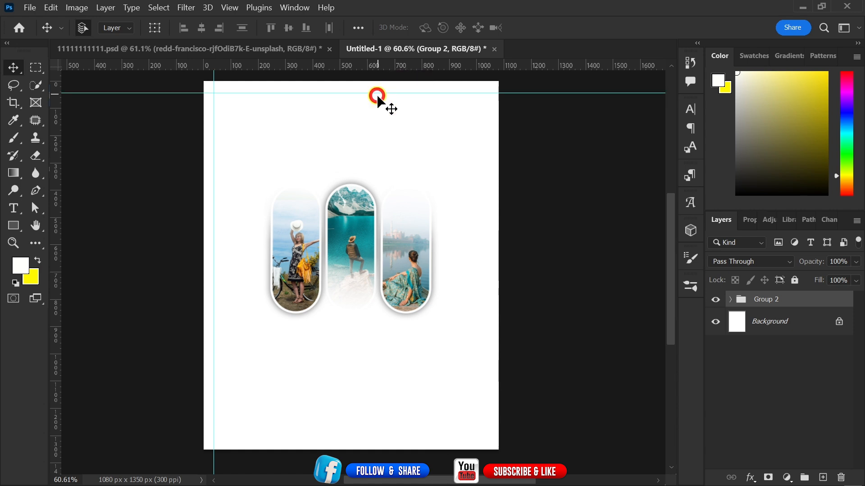
left_click_drag(55, 258, 488, 252)
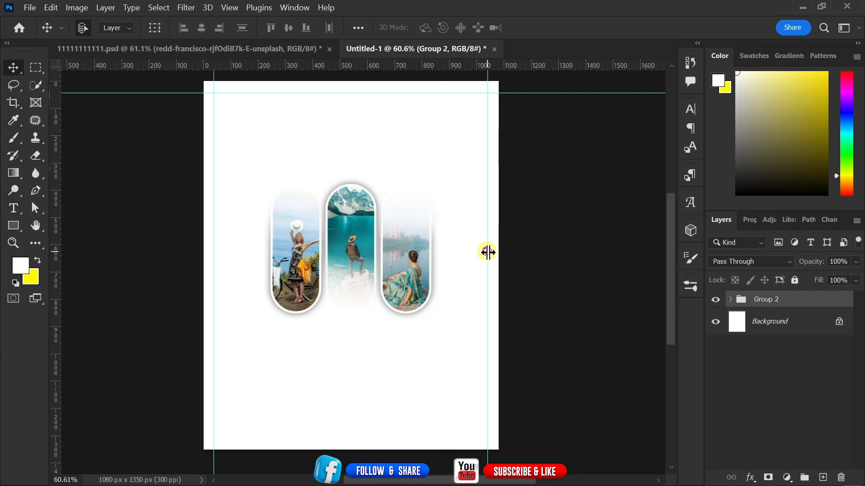
left_click_drag(409, 67, 437, 438)
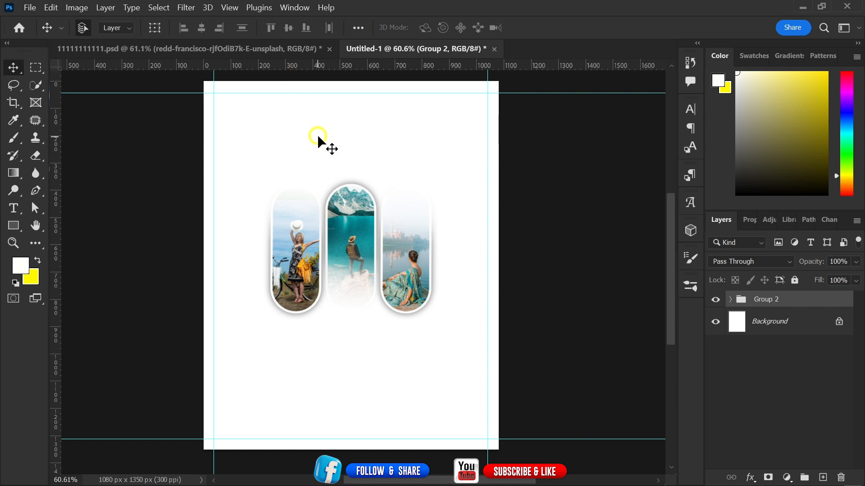
Copy the Travel and IT'S TIME TO GO text layers from 11111111111.psd into Untitled-1 and position them as the title above the capsules
left_click(268, 49)
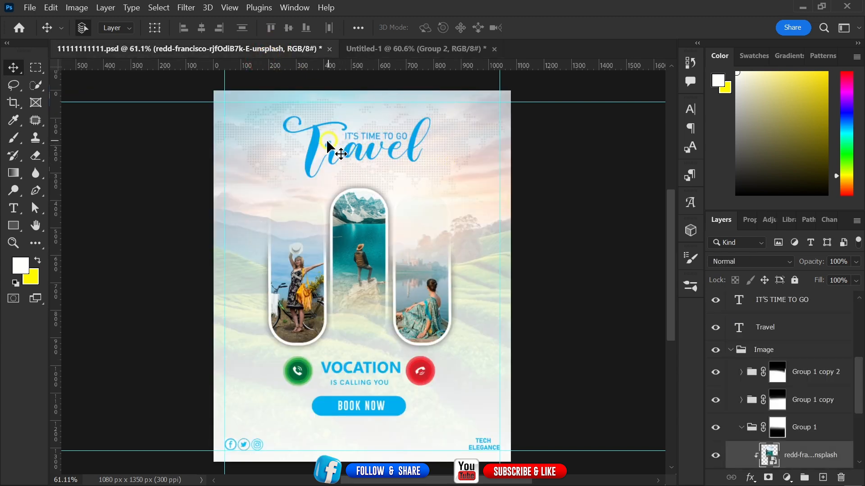
left_click_drag(317, 145, 346, 144)
left_click(198, 52)
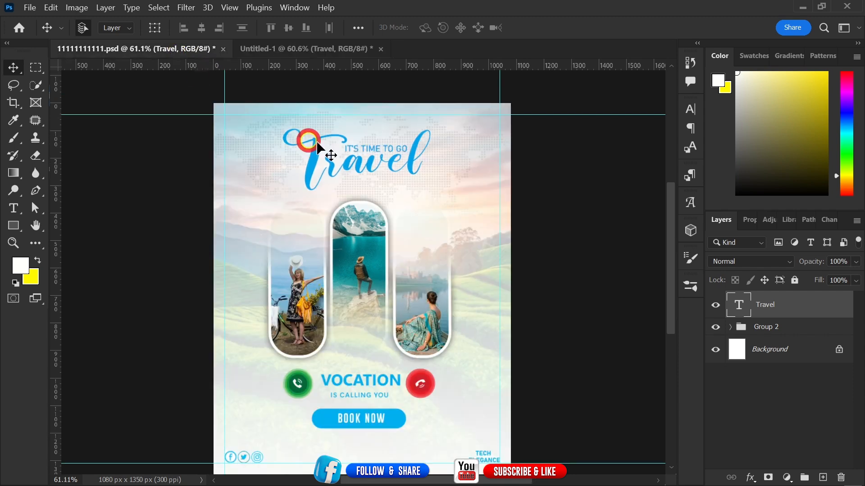
left_click_drag(362, 145, 350, 188)
left_click_drag(347, 145, 362, 121)
left_click(576, 190)
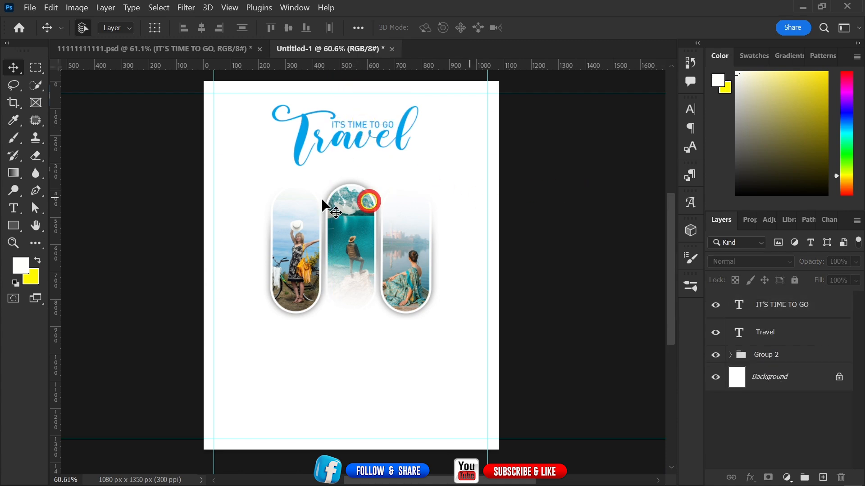
Examine the font and character settings of the Travel text
left_click(403, 132)
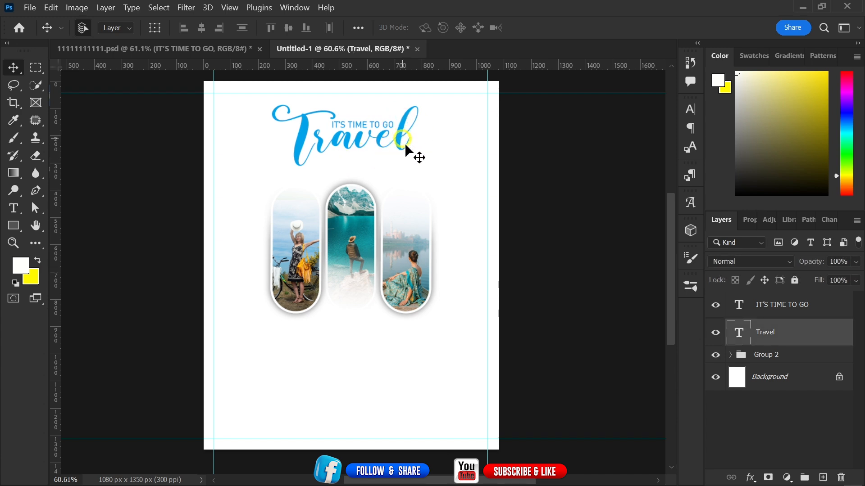
left_click(692, 108)
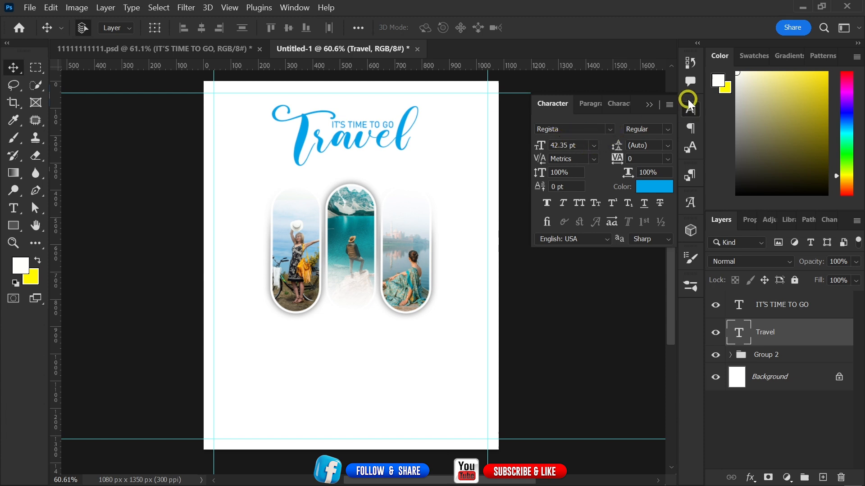
left_click(647, 105)
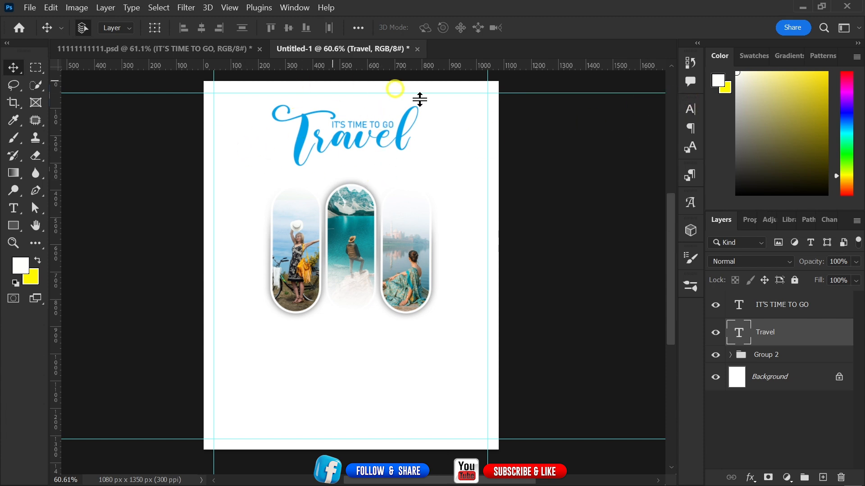
Copy the dotted world map from 11111111111.psd into Untitled-1 and place it across the poster's upper part at 100% opacity
left_click_drag(216, 72, 273, 180)
left_click(256, 156)
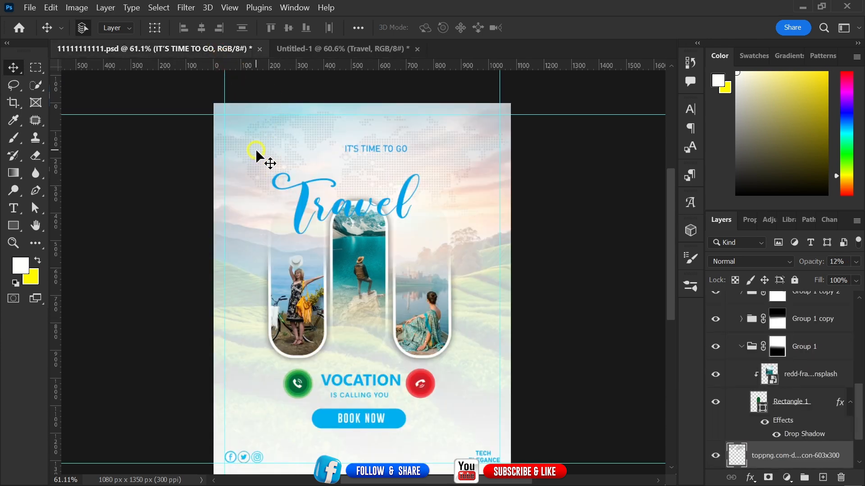
left_click_drag(256, 156, 281, 360)
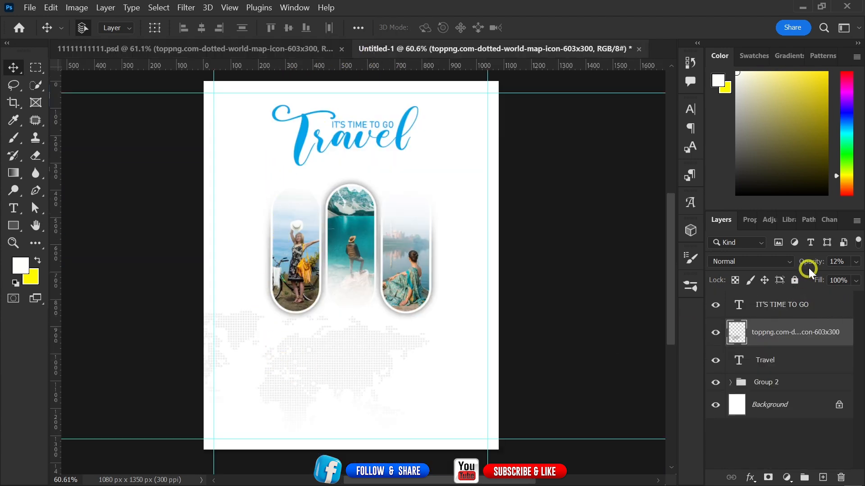
left_click_drag(804, 262, 822, 235)
left_click_drag(283, 359, 355, 136)
left_click(455, 218)
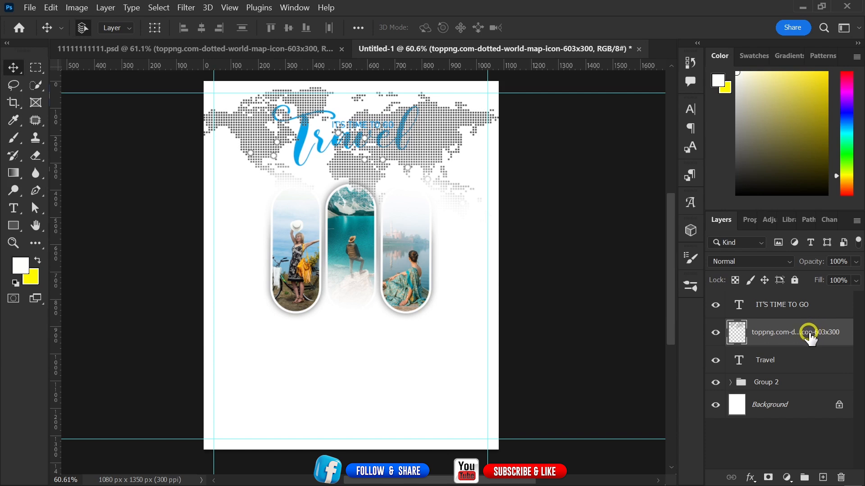
Place the world map layer directly above the Background at 12% opacity and convert it to a smart object
left_click_drag(809, 340, 811, 393)
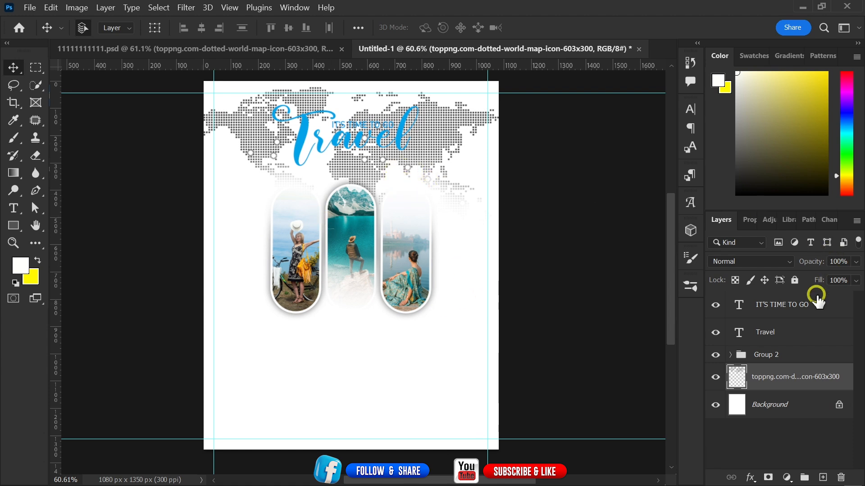
left_click(797, 262)
type("12")
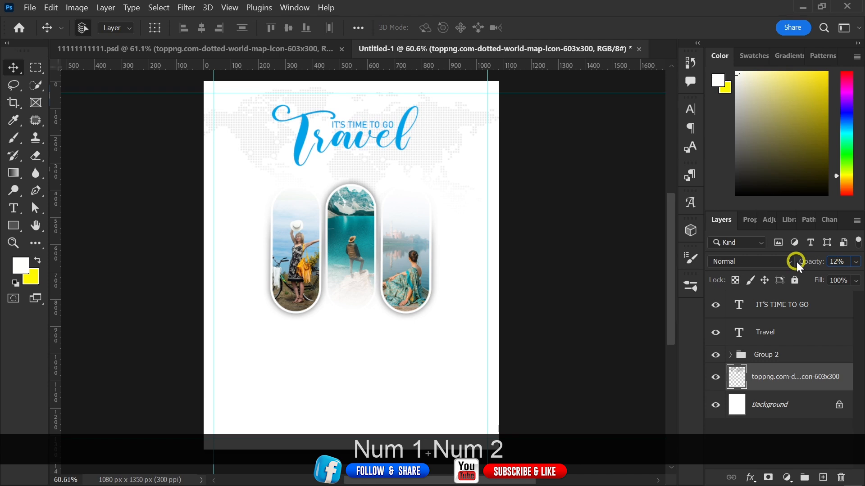
key("Return")
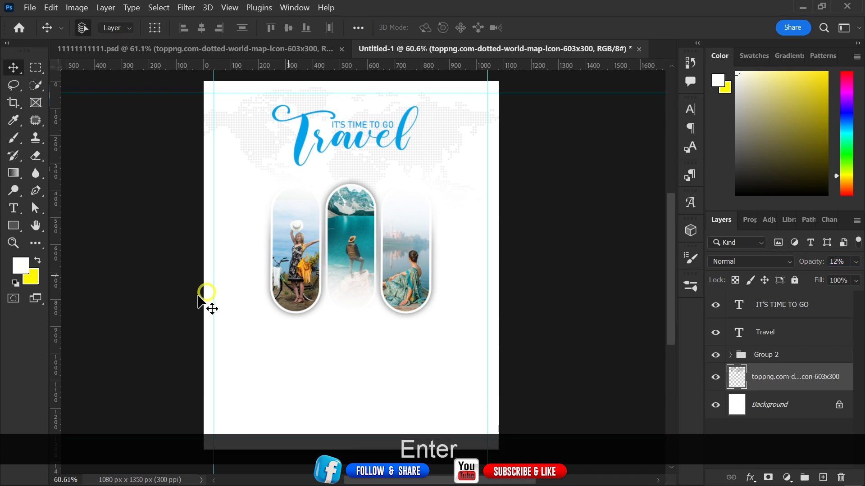
right_click(781, 388)
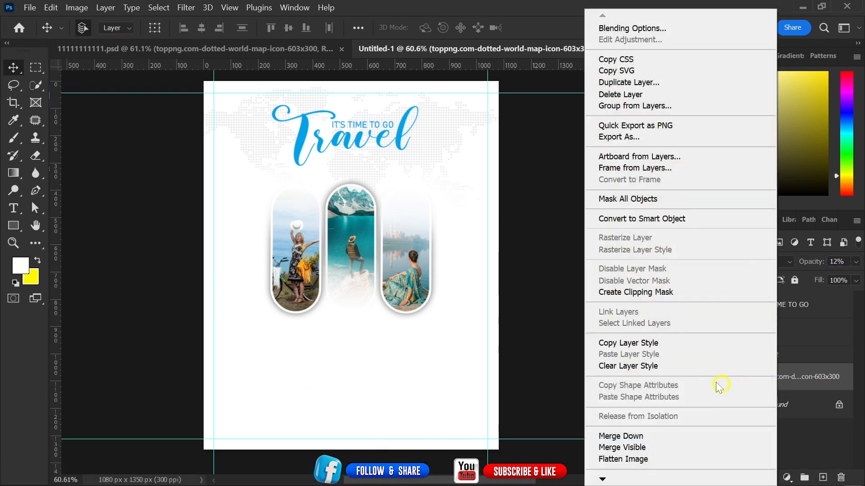
left_click(671, 218)
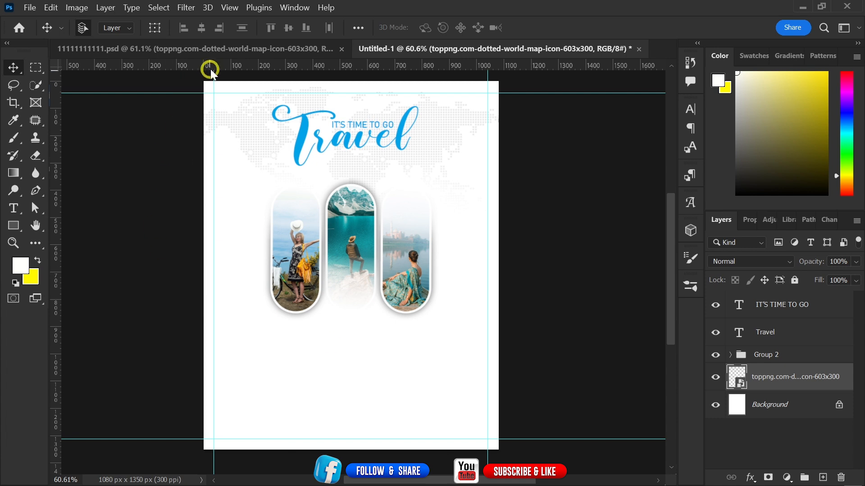
Copy the call buttons, VOCATION text, BOOK NOW button and social icons from 11111111111.psd into the lower part of Untitled-1
left_click(205, 49)
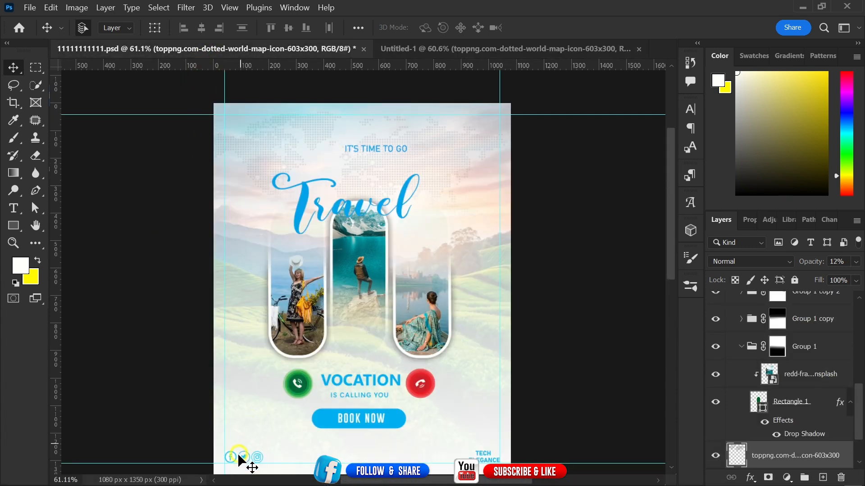
left_click(234, 455)
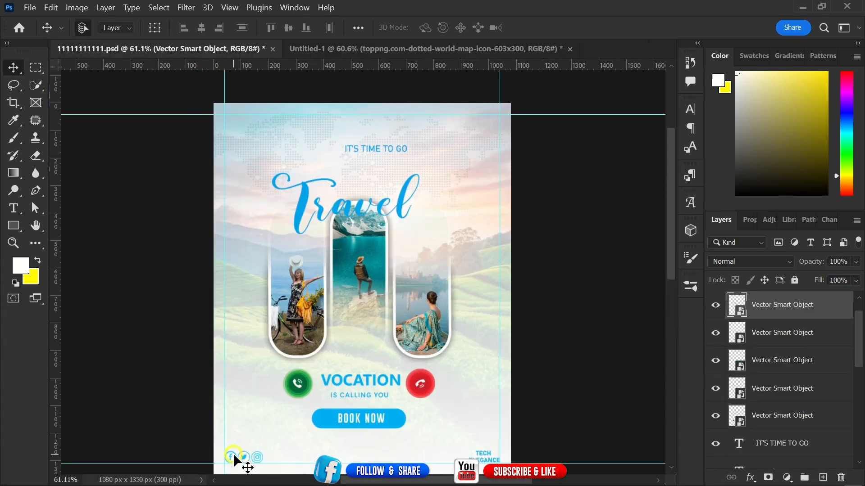
left_click(795, 341, "ctrl")
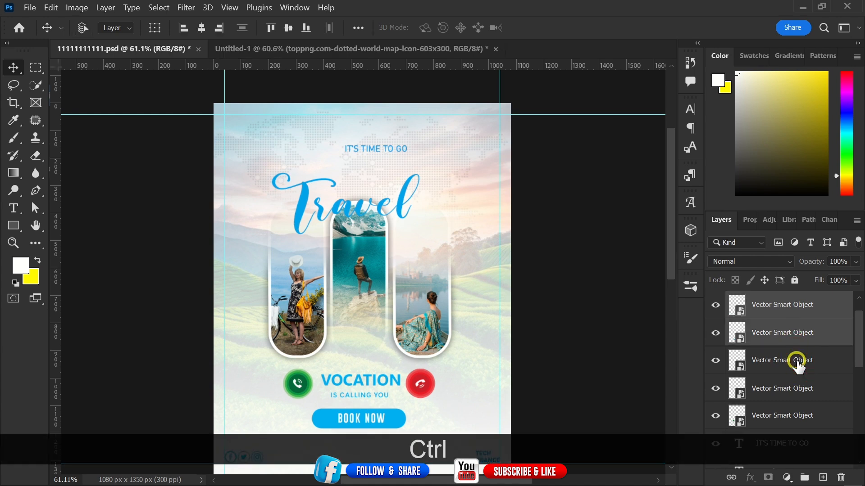
left_click(794, 360, "ctrl")
left_click(794, 388, "ctrl")
scroll(804, 356, "down", 3)
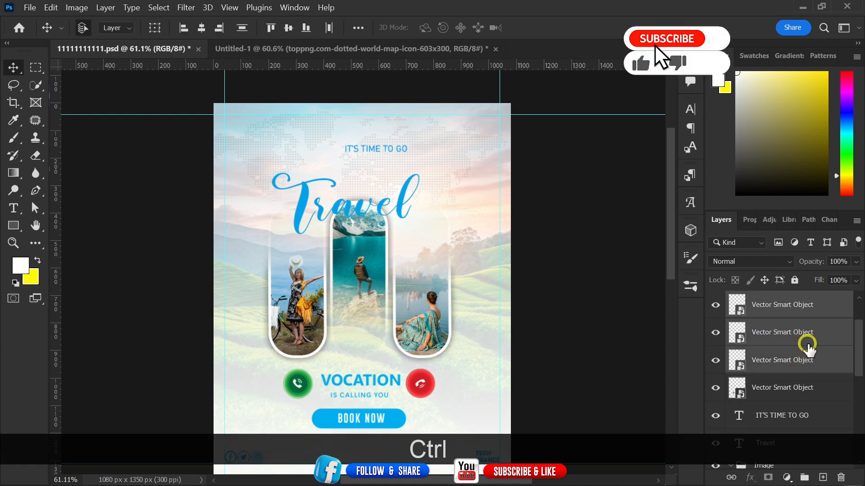
left_click(755, 332, "ctrl")
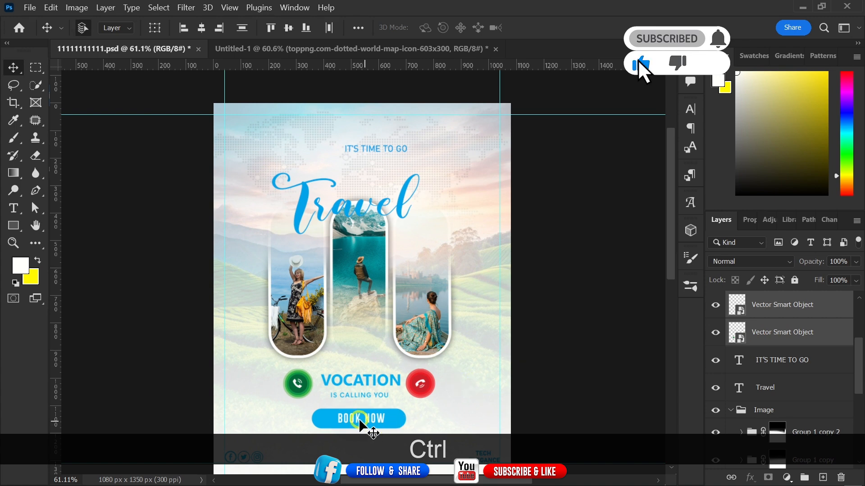
left_click_drag(361, 415, 328, 395)
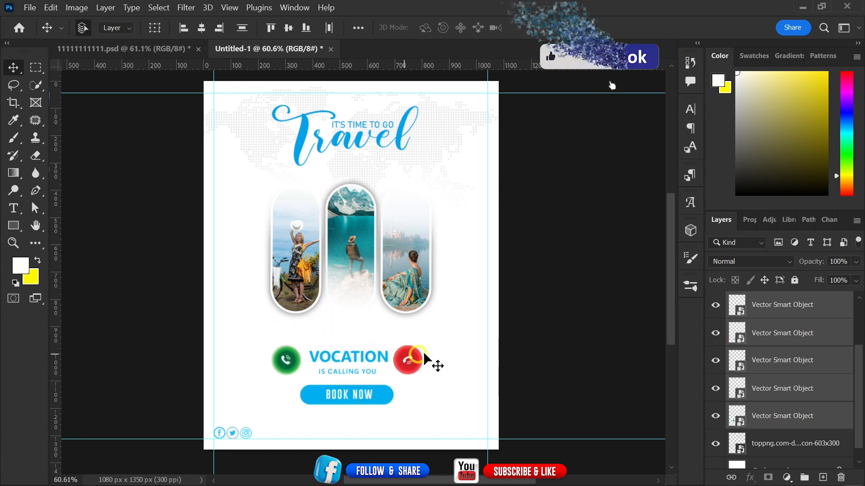
left_click(540, 291)
left_click(409, 382)
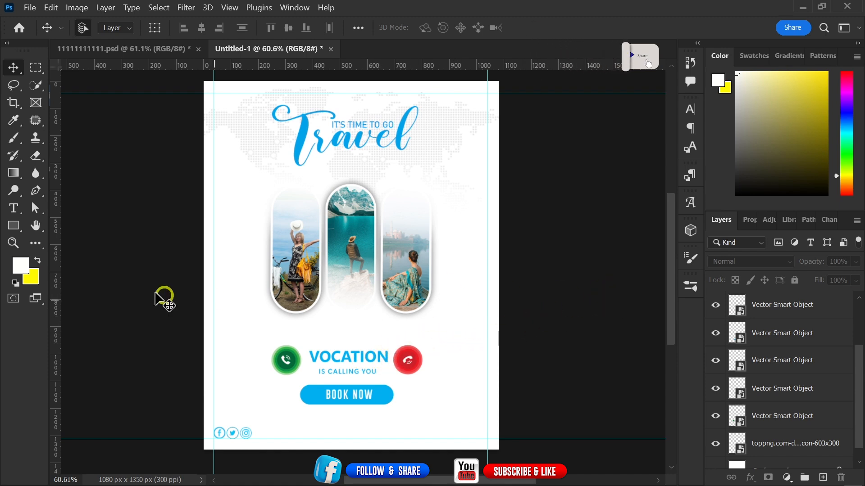
Copy the TECH ELEGANCE logo from 11111111111.psd into Untitled-1 and place it at the lower-right corner of the margin guides
left_click(158, 46)
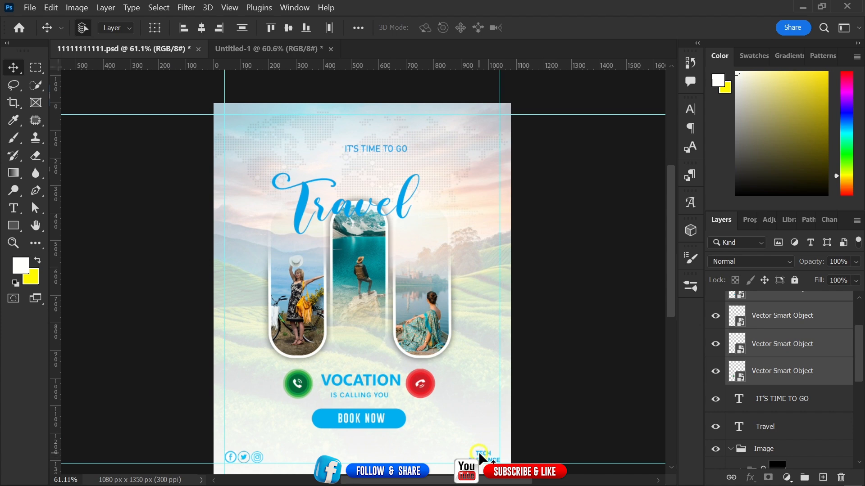
left_click_drag(480, 456, 478, 394)
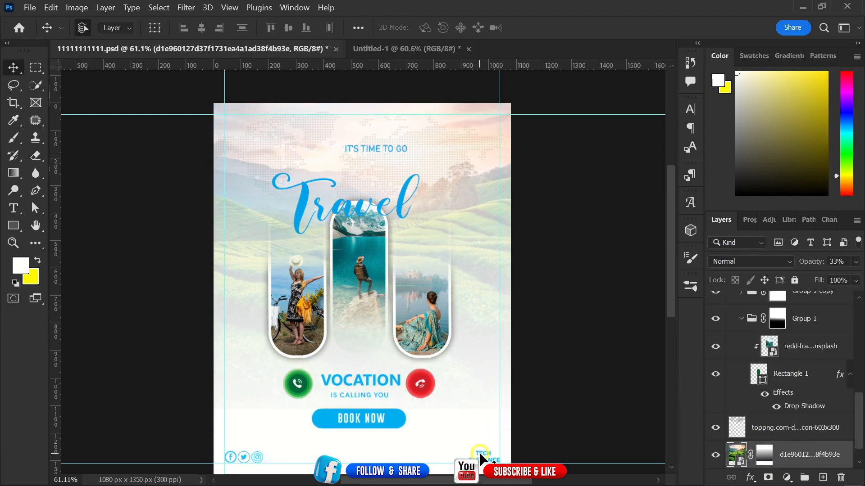
left_click_drag(480, 456, 384, 58)
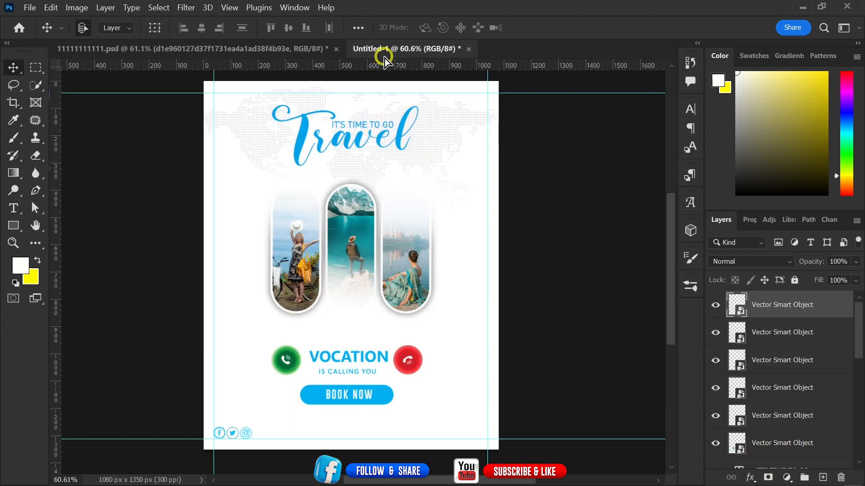
left_click_drag(465, 435, 518, 419)
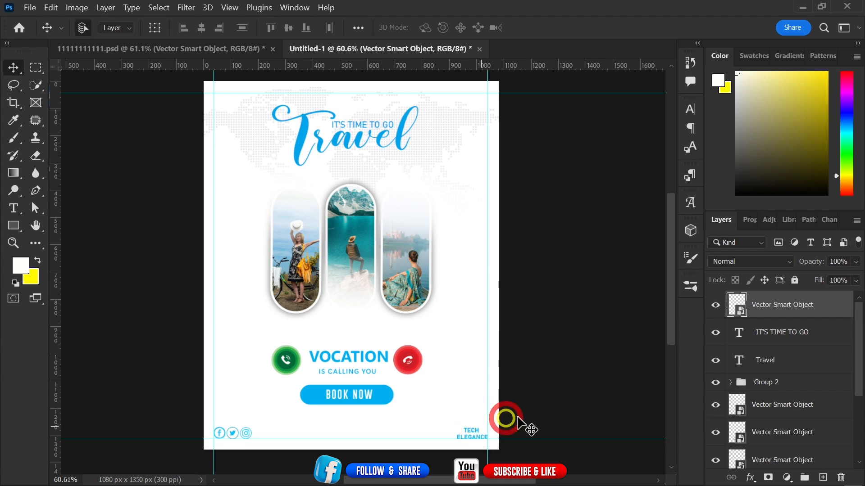
left_click(518, 420)
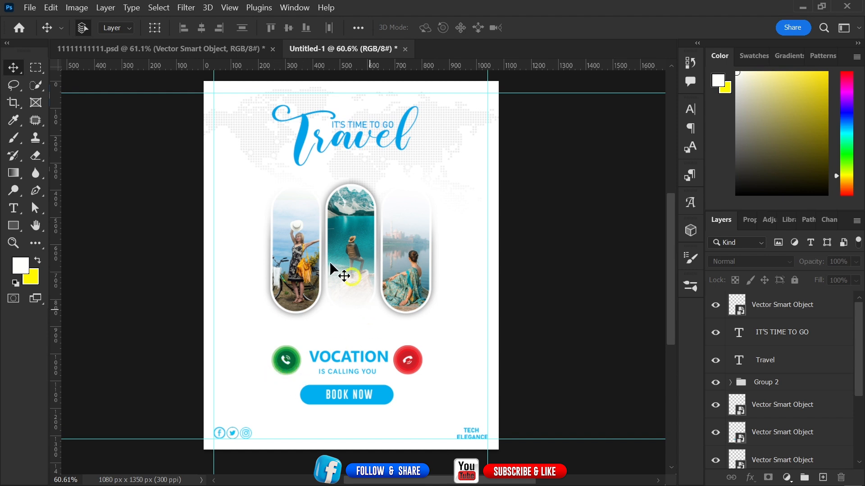
Draw a circle about 119 px in diameter above and to the left of the green call button
left_click(291, 367)
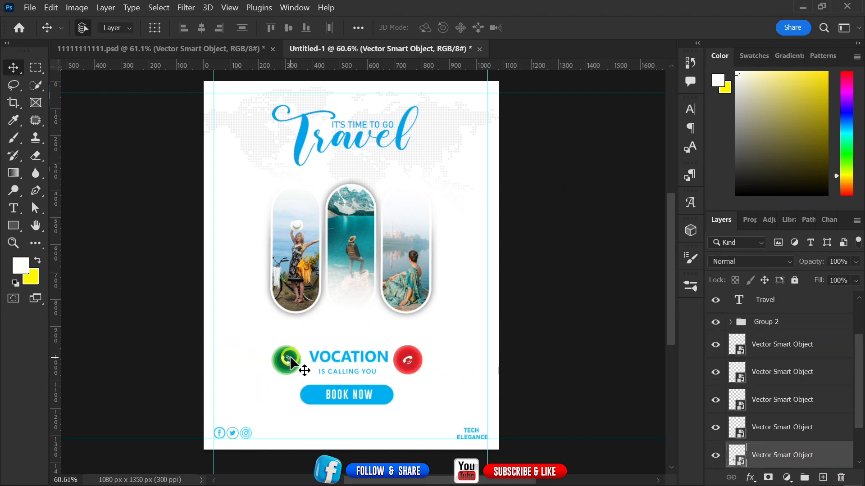
left_click(518, 305)
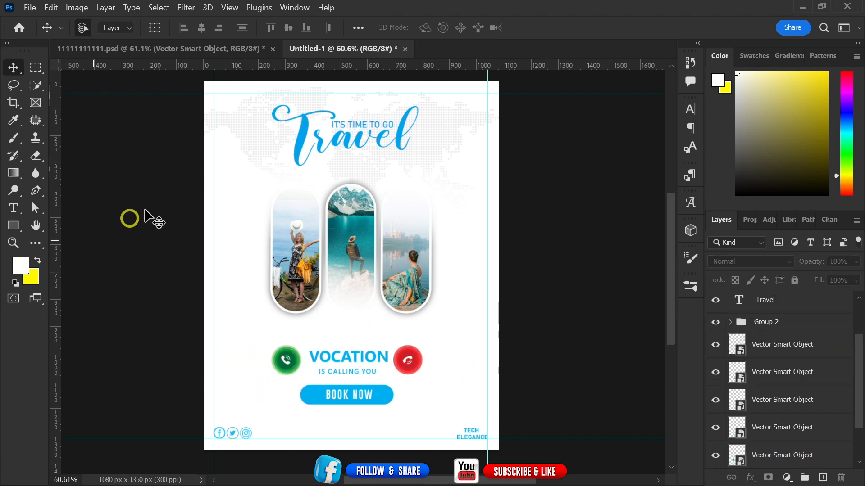
left_click(12, 226)
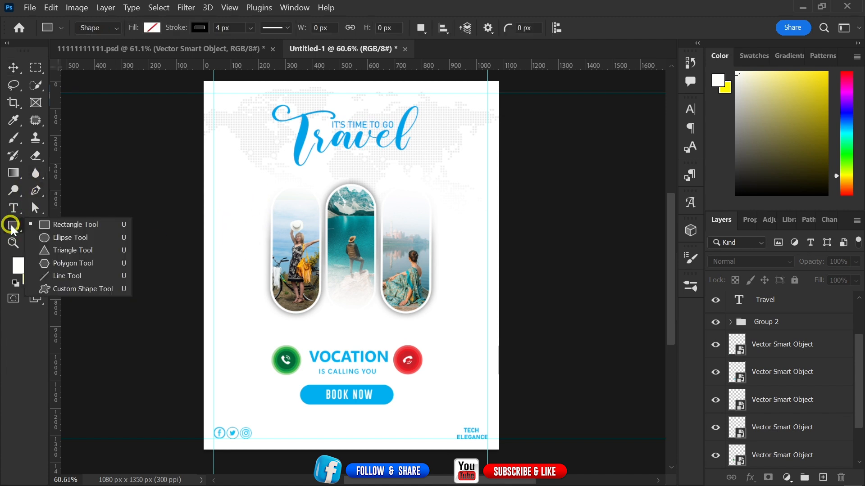
left_click(69, 237)
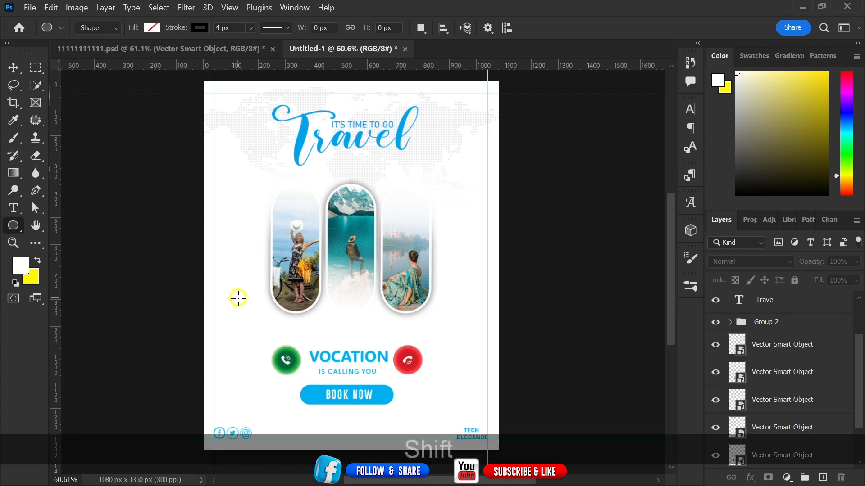
left_click_drag(238, 297, 298, 330)
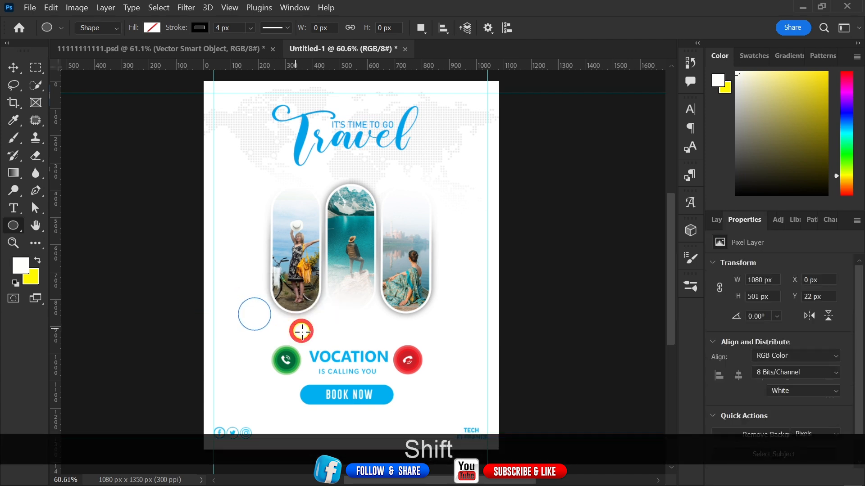
Remove the circle's stroke and give it a soft, light green fill
left_click(204, 28)
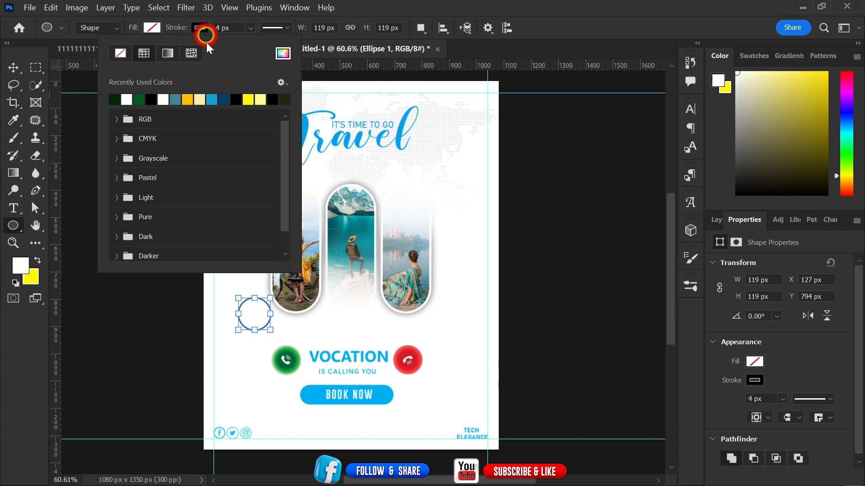
left_click(128, 54)
left_click(156, 27)
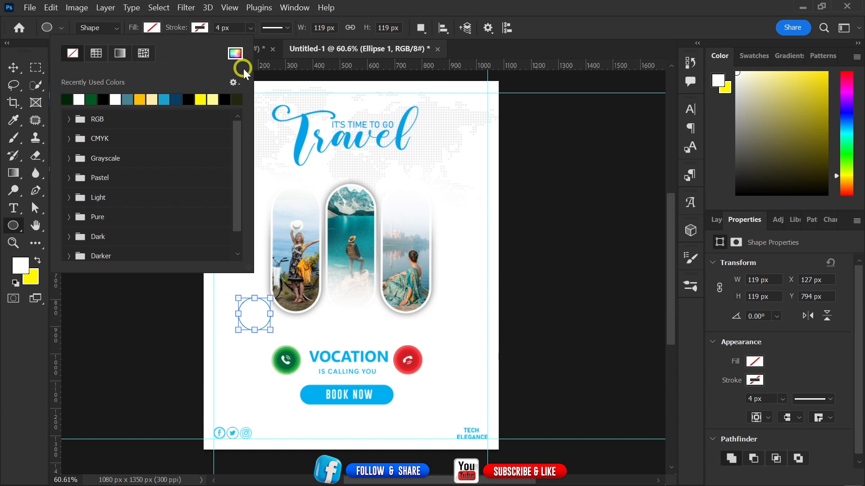
left_click(67, 99)
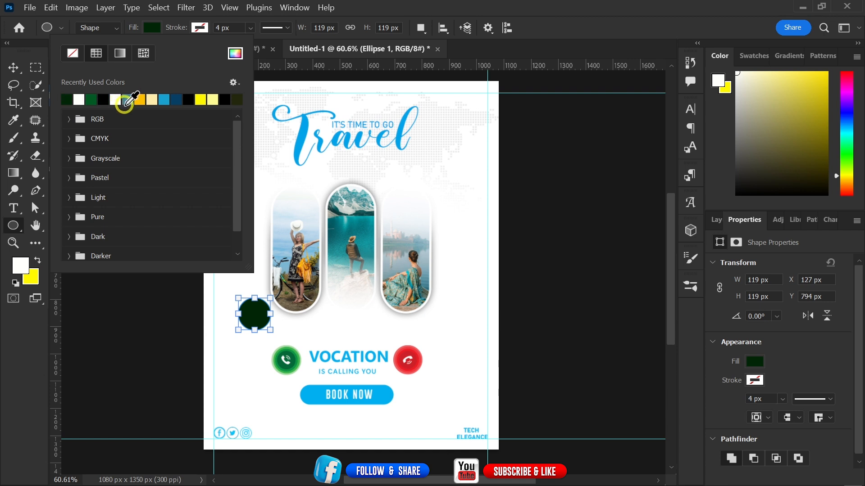
left_click(91, 99)
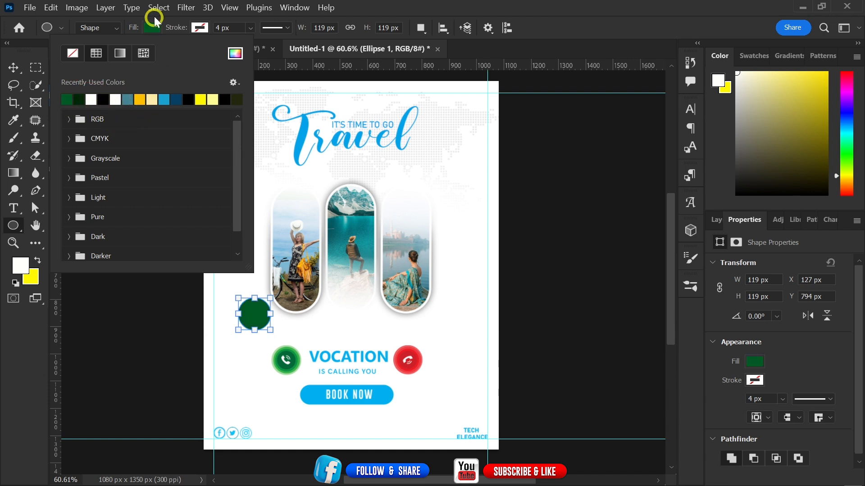
left_click(152, 27)
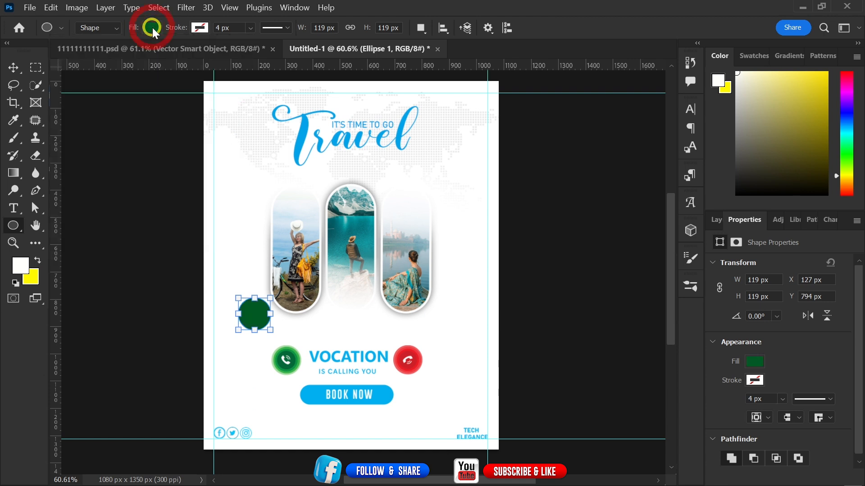
left_click(152, 27)
left_click(235, 53)
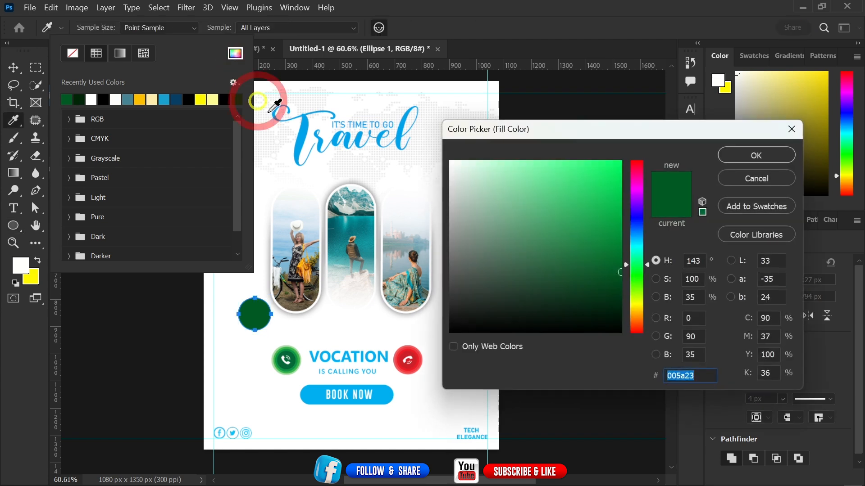
mouse_move(595, 266)
left_mouse_down()
mouse_move(552, 158)
mouse_move(567, 163)
mouse_move(614, 277)
mouse_move(610, 259)
mouse_move(576, 290)
mouse_move(519, 259)
mouse_move(509, 227)
mouse_move(538, 218)
left_mouse_up()
left_click(758, 158)
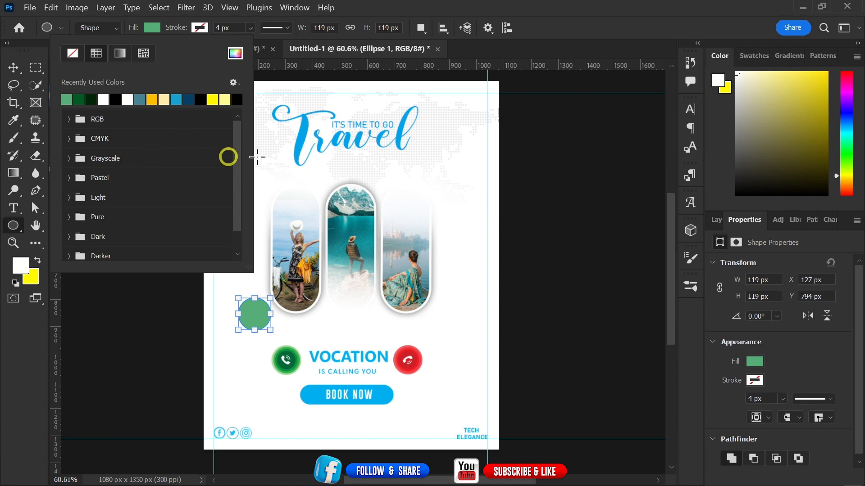
left_click(470, 45)
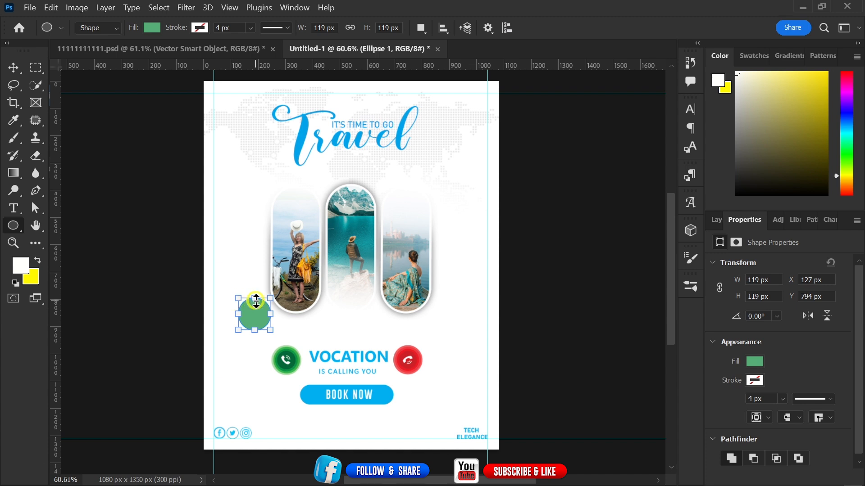
Duplicate the green circle and scale the copy down to about 81% around its centre
left_click(16, 69)
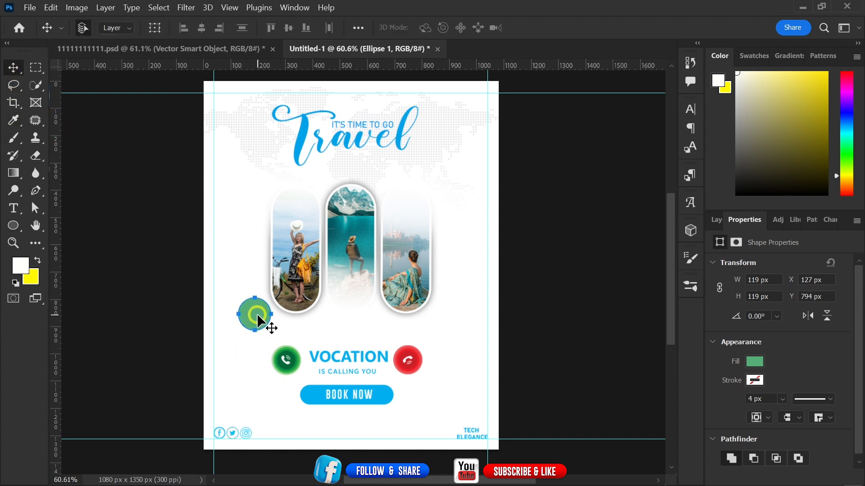
left_click_drag(257, 316, 255, 328)
key("alt")
left_click(715, 220)
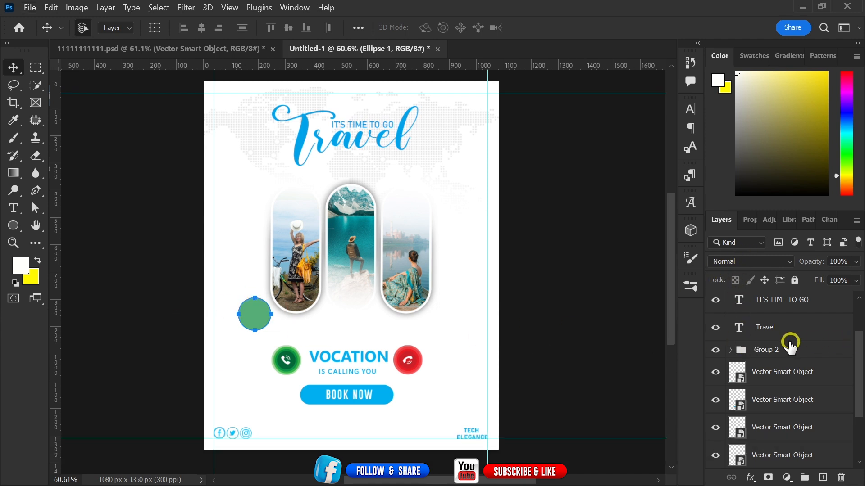
scroll(790, 346, "up", 2)
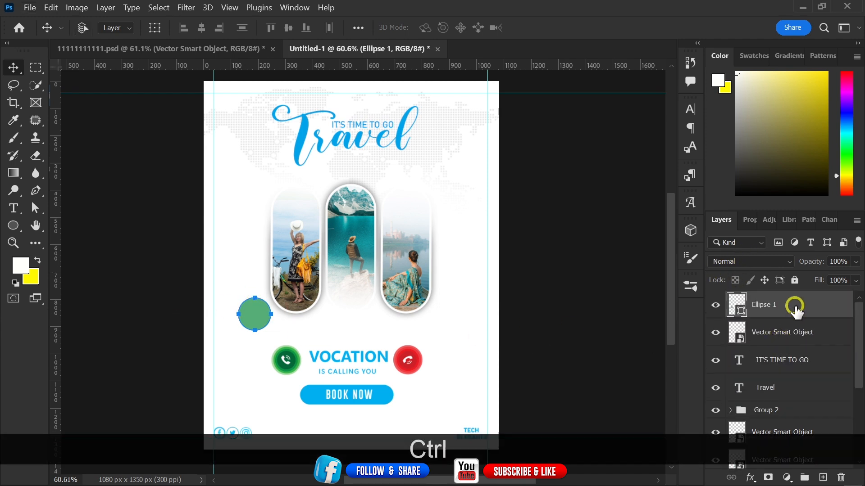
key("ctrl+j")
key("ctrl")
key("ctrl+t")
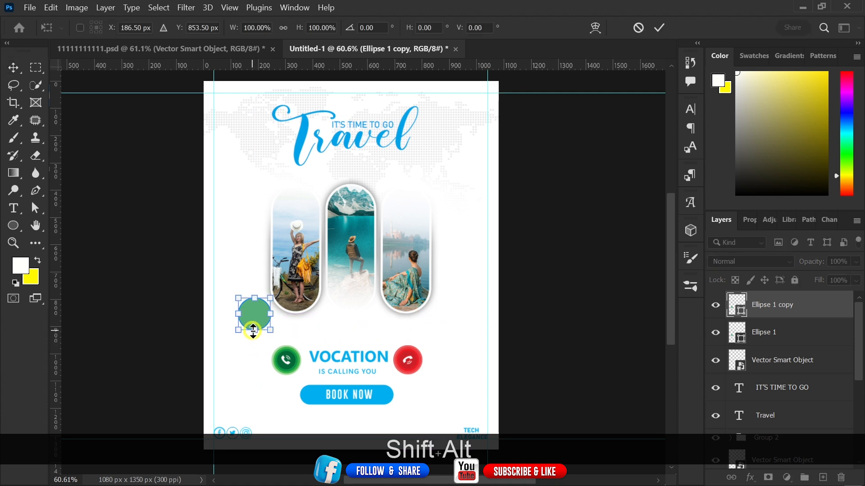
mouse_move(253, 331)
left_mouse_down()
mouse_move(254, 316)
mouse_move(269, 319)
mouse_move(255, 315)
left_mouse_up()
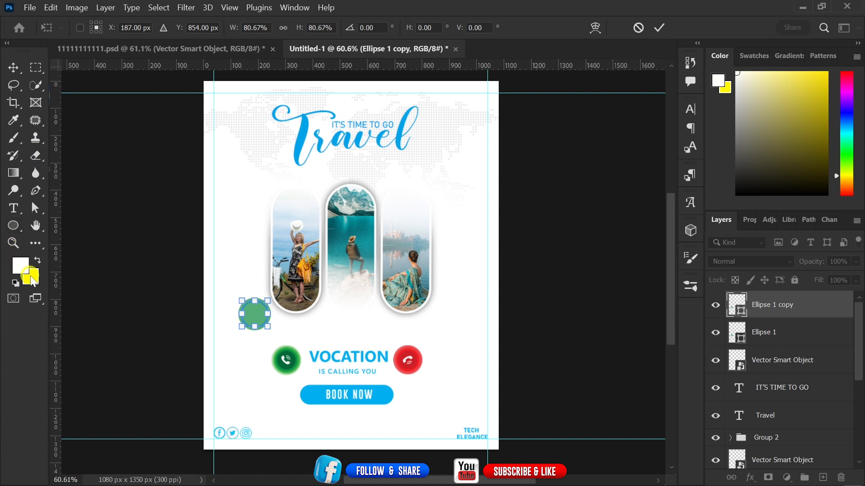
Apply the scaling and recolour the smaller inner circle with a darker green fill
double_click(737, 311)
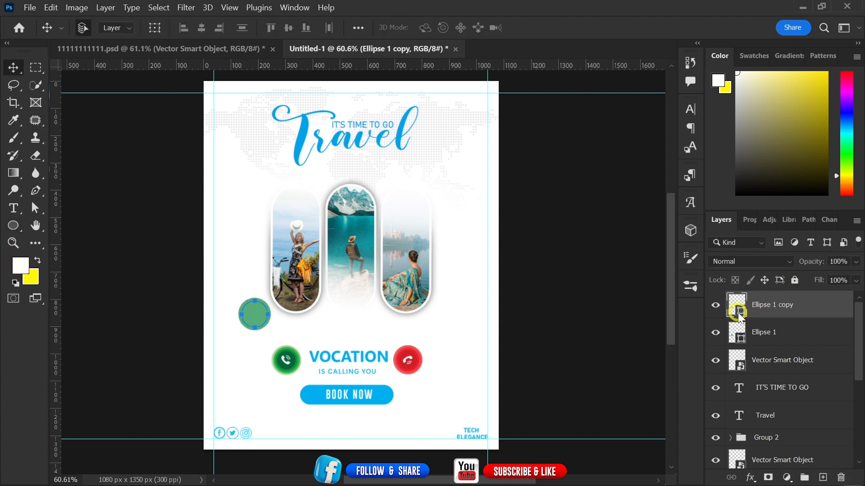
left_click_drag(559, 229, 611, 245)
left_click(748, 154)
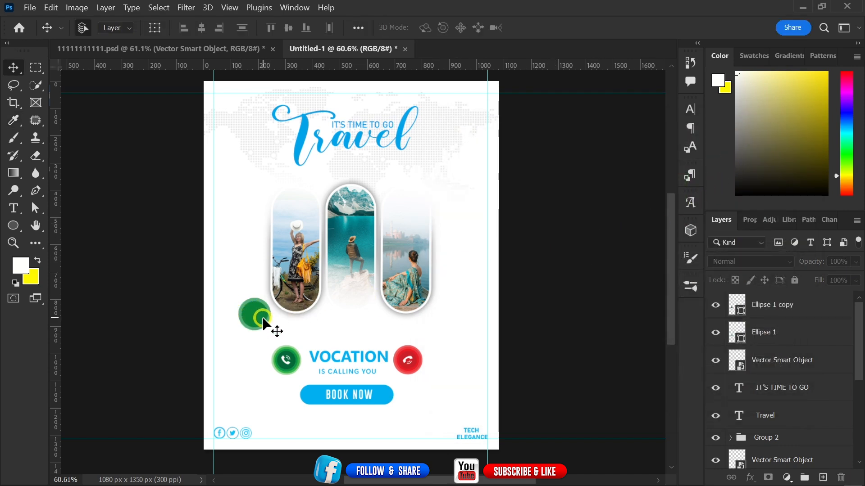
Duplicate the inner green circle, scale the copy to about 84% and centre it within the larger circles
left_click_drag(264, 321, 461, 322)
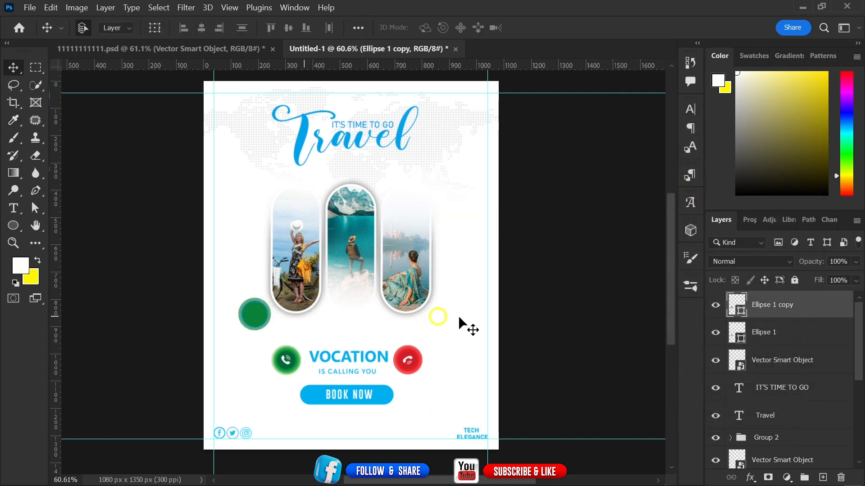
key("ctrl+j")
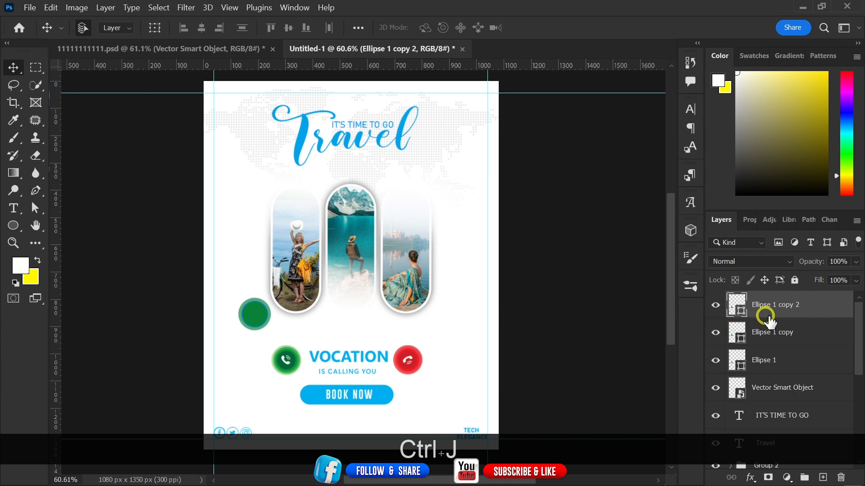
key("ctrl+t")
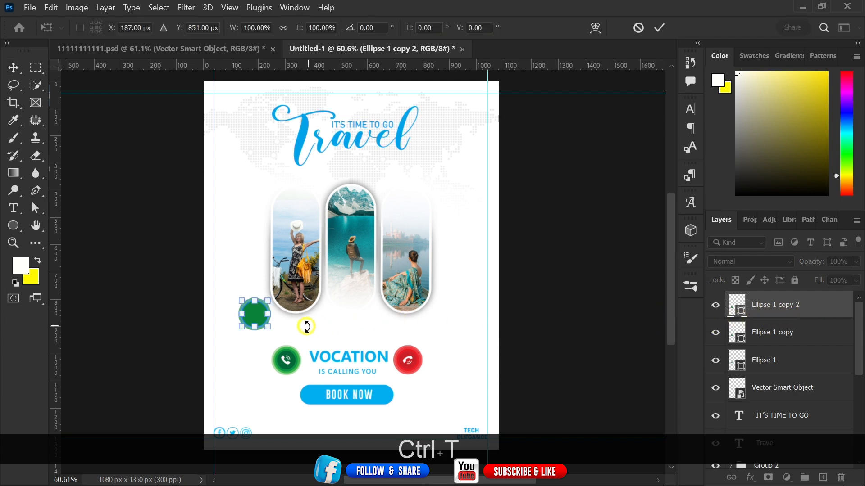
key("shift")
left_click_drag(265, 326, 255, 312)
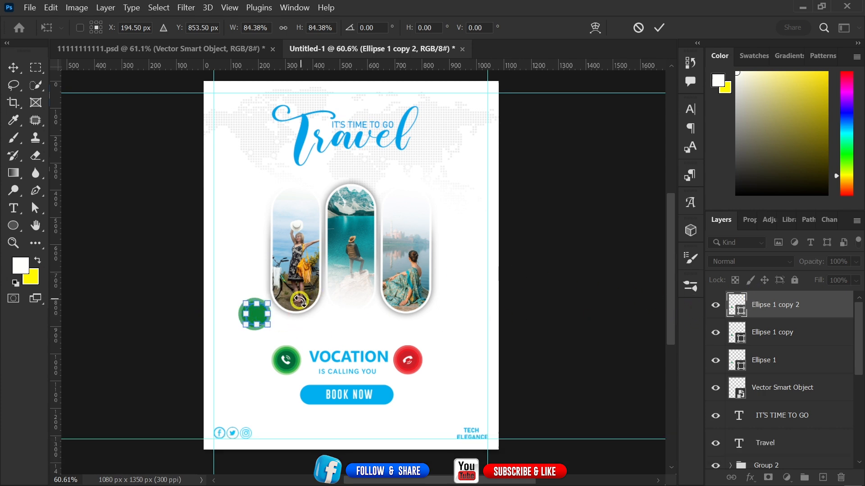
left_click_drag(256, 314, 253, 312)
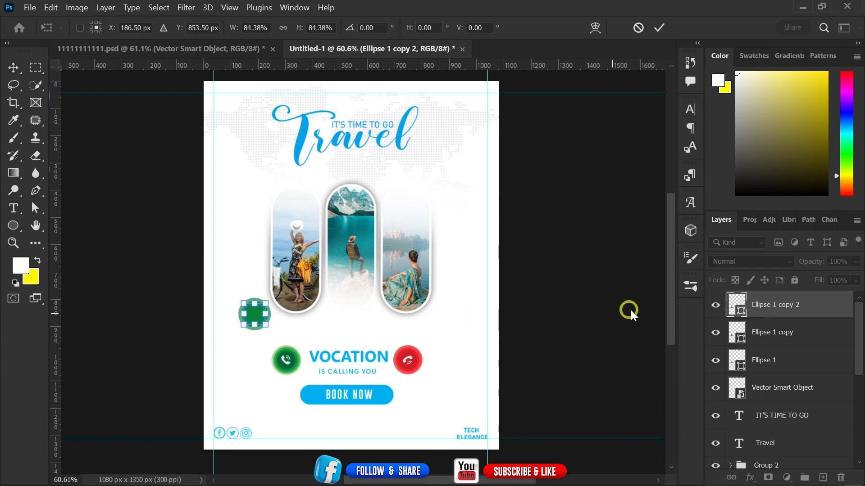
Recolour the innermost circle with the dark green #026328
double_click(742, 311)
mouse_move(622, 258)
left_mouse_down()
mouse_move(612, 266)
mouse_move(617, 284)
mouse_move(618, 263)
left_mouse_up()
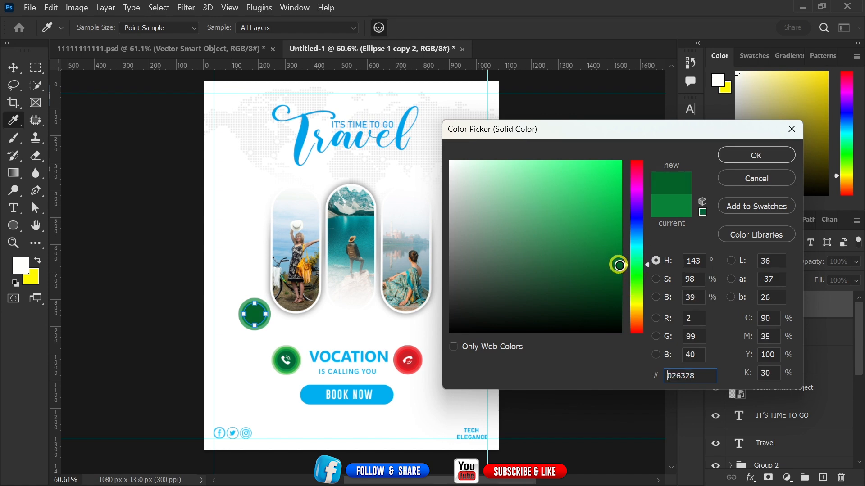
left_click(756, 156)
left_click(552, 295)
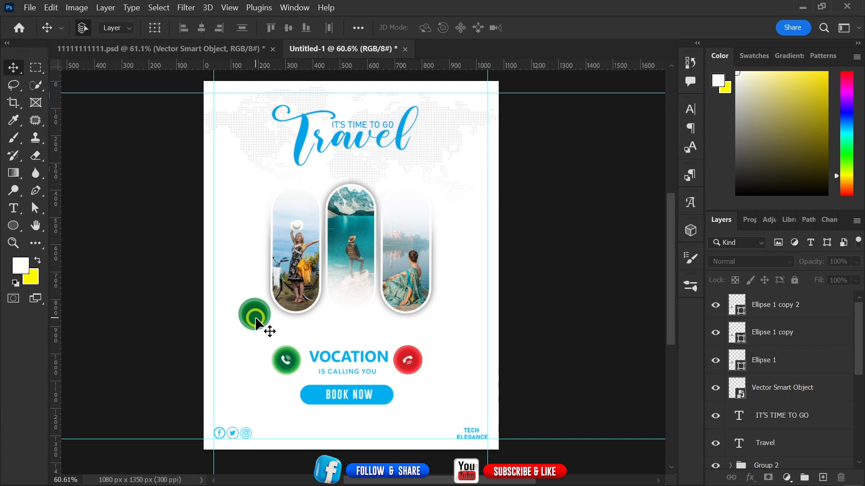
Delete the three stacked green circles above the call button, keeping the photo frames intact
left_click_drag(255, 321, 267, 334)
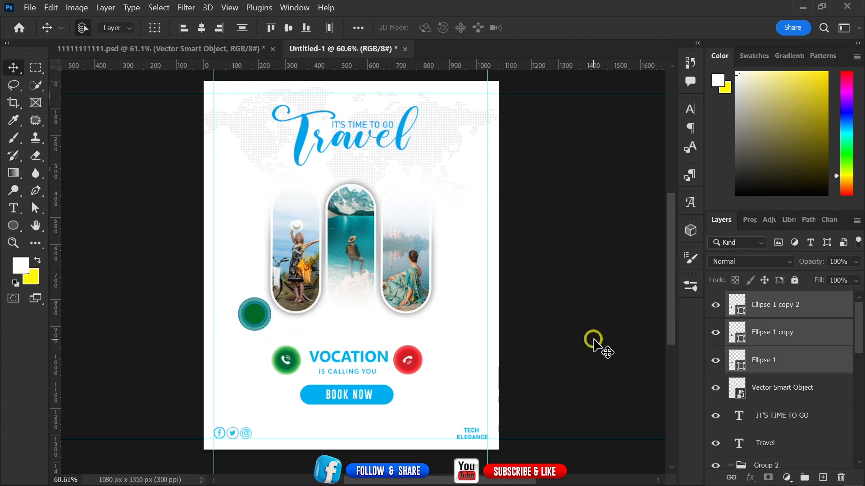
key("Delete")
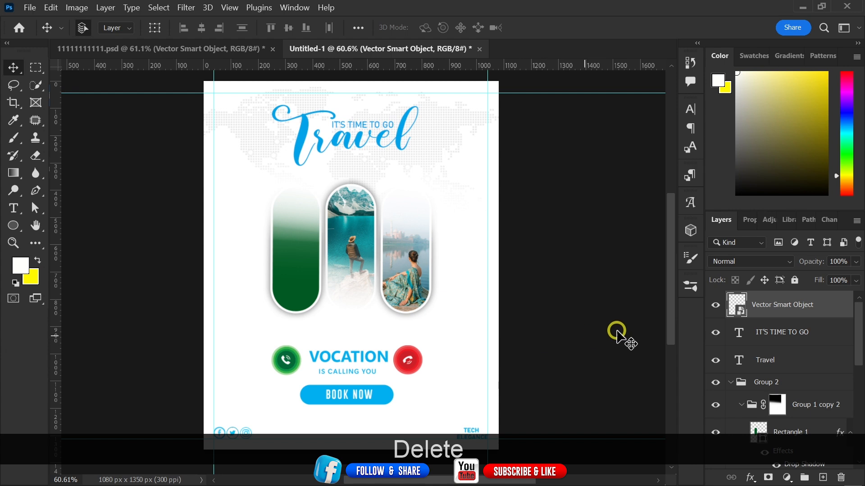
key("ctrl+z")
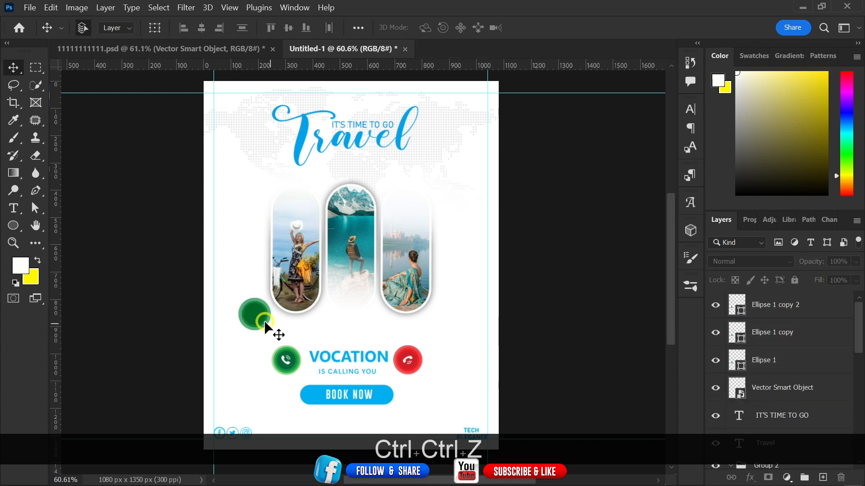
left_click(267, 322)
left_click(787, 348, "shift")
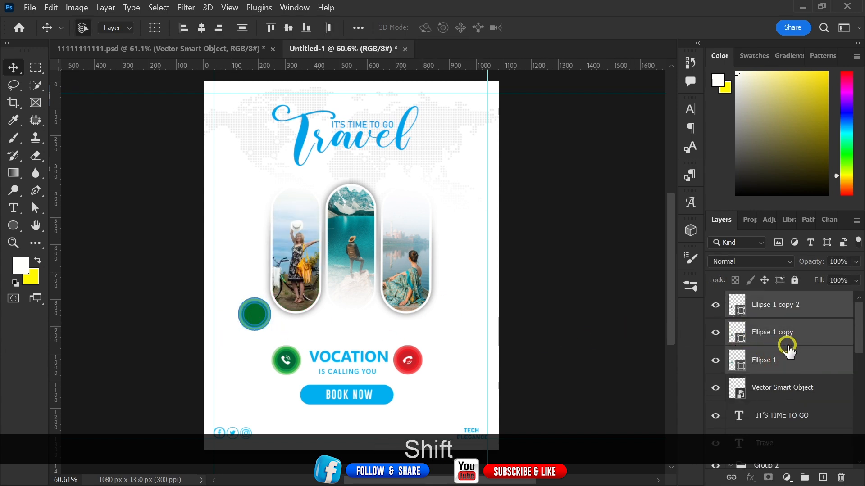
key("Delete")
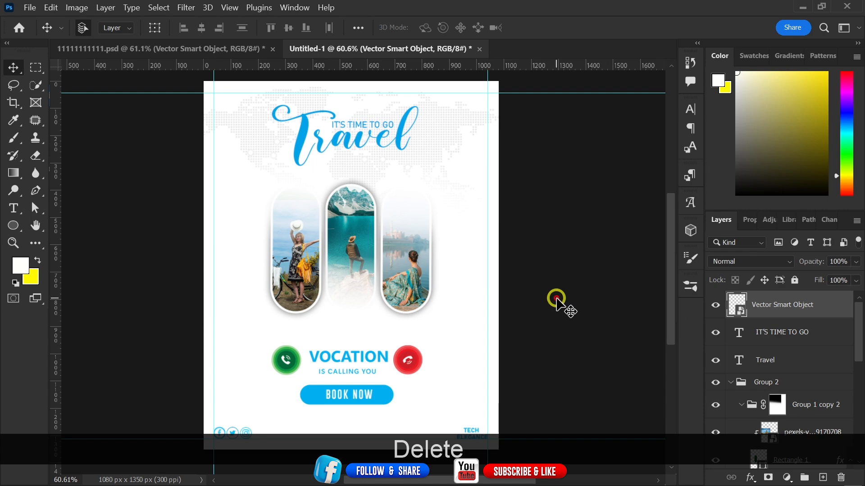
left_click(451, 215)
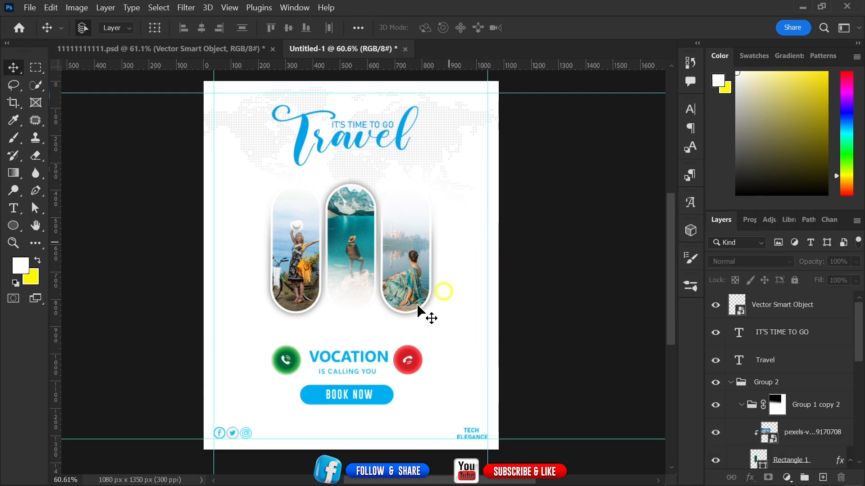
Place the sunset tea-field image d1e960127d37f1731ea4a1ad38f4b93e.jpg from the Downloads folder in File Explorer into the poster
mouse_move(251, 480)
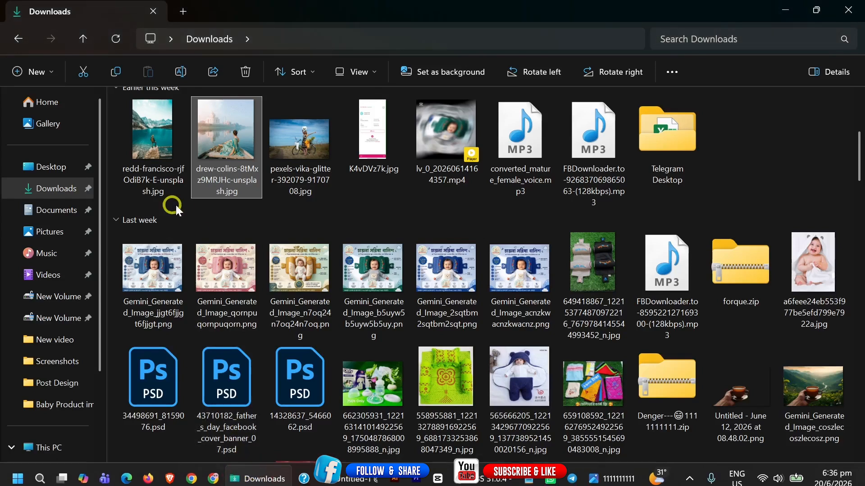
scroll(356, 391, "down", 10)
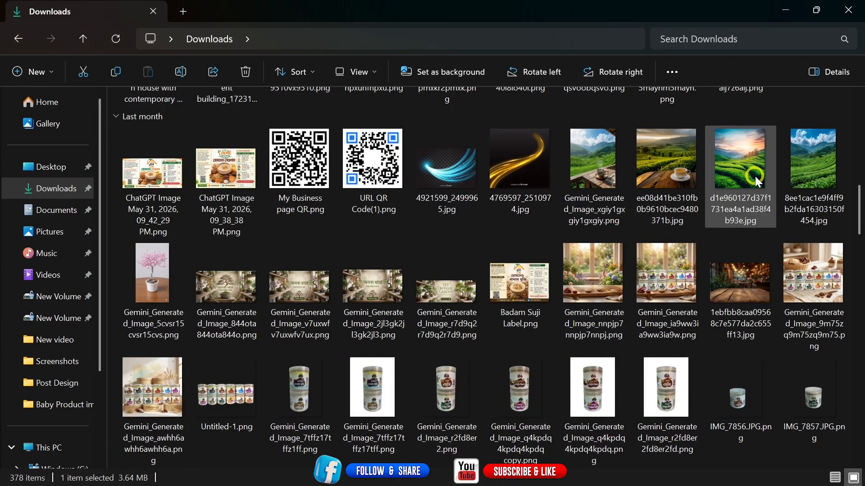
left_click_drag(756, 177, 357, 357)
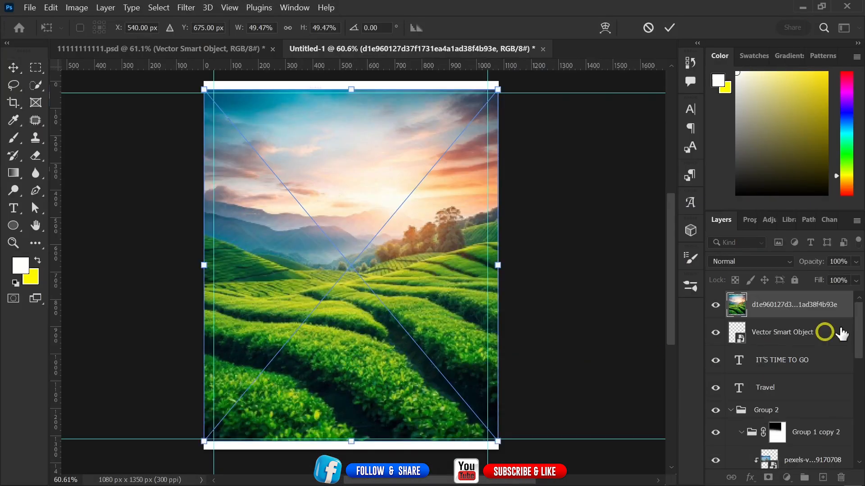
left_click_drag(810, 305, 546, 326)
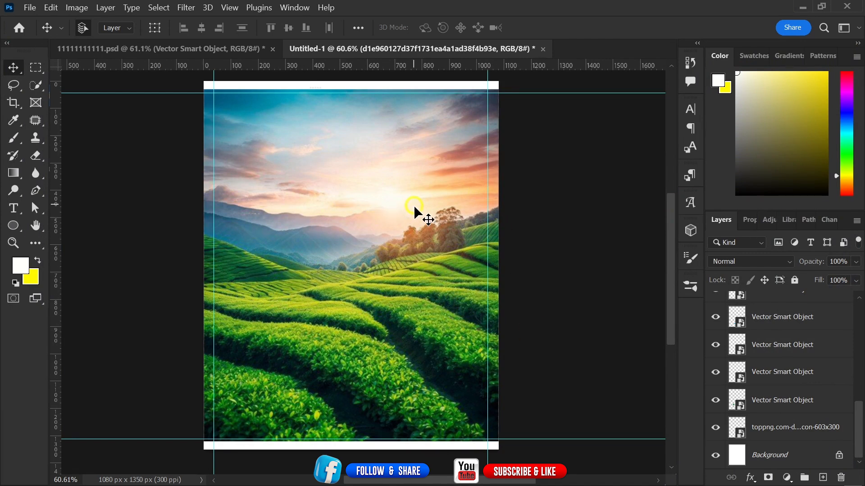
Scale the tea-field image to 51.76% so that it covers the whole canvas height
key("ctrl+t")
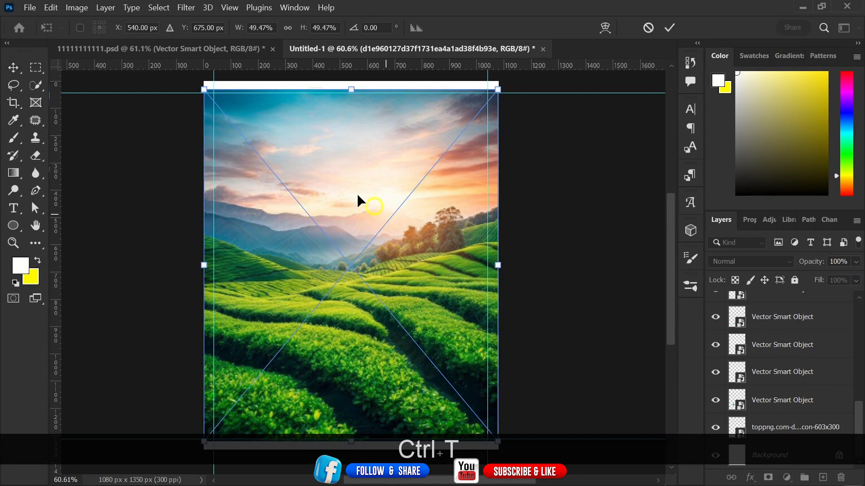
left_click_drag(349, 89, 348, 81)
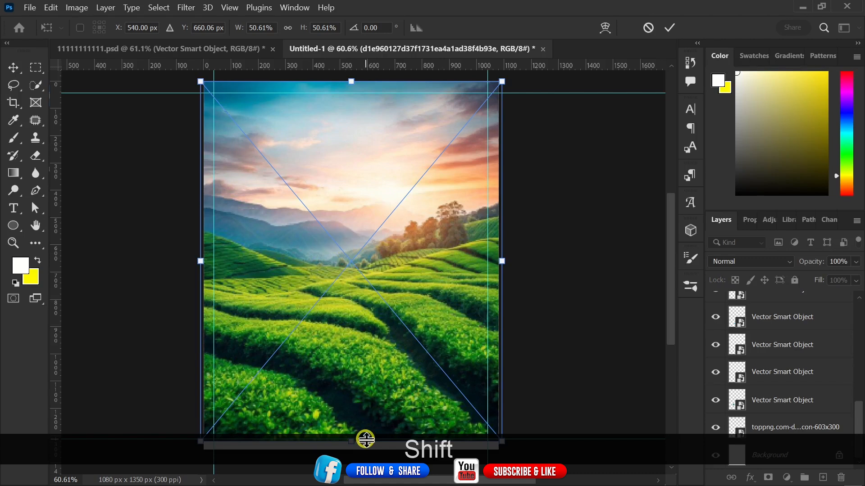
left_click_drag(353, 440, 353, 449)
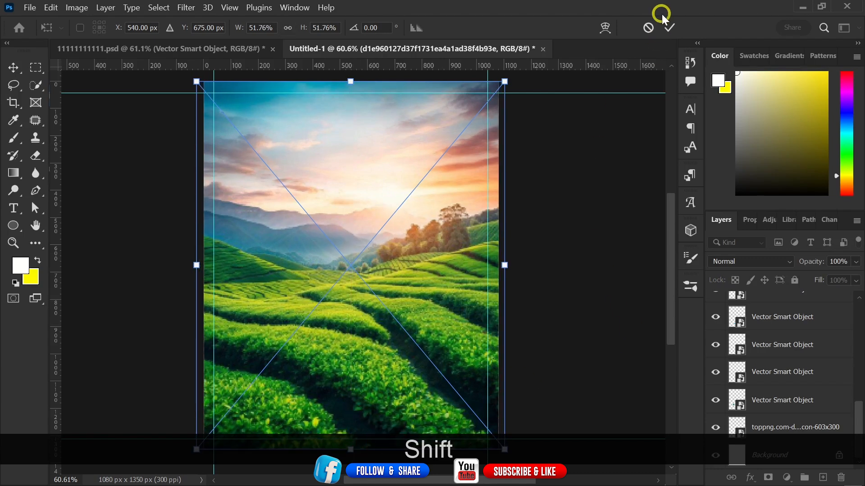
left_click(667, 30)
Move the tea-field layer directly above the Background layer and lower its opacity to 68%
scroll(802, 356, "up", 5)
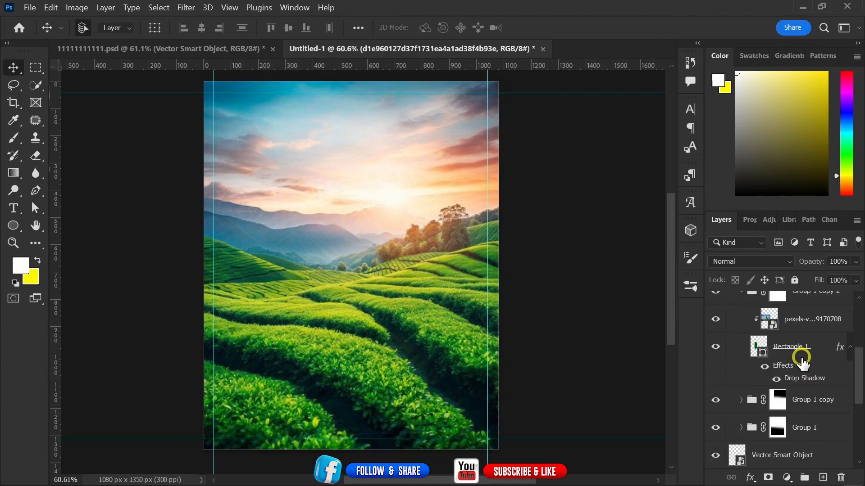
scroll(752, 308, "up", 3)
left_click_drag(801, 303, 811, 436)
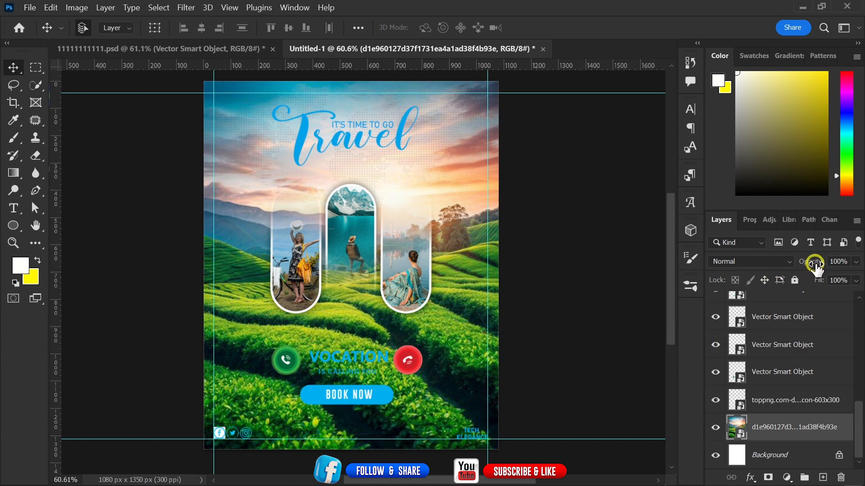
left_click_drag(815, 265, 795, 269)
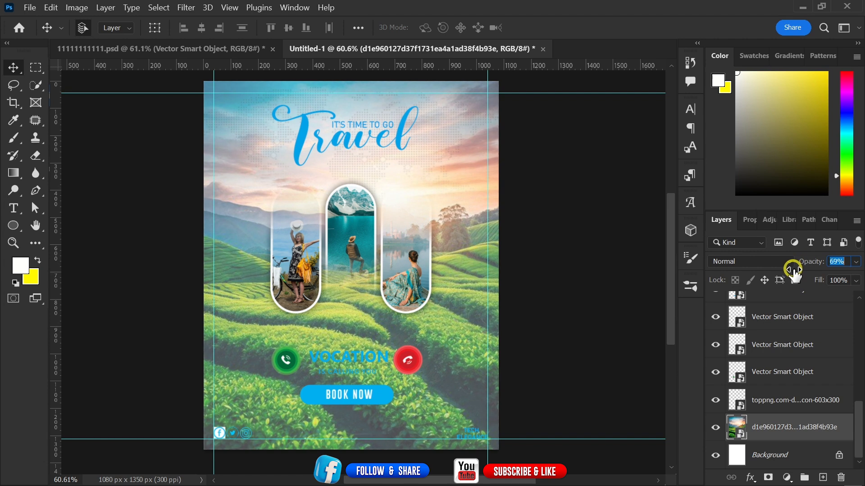
Add a layer mask to the tea-field image and fade its lower part with an upward linear gradient
left_click(799, 430)
left_click(768, 478)
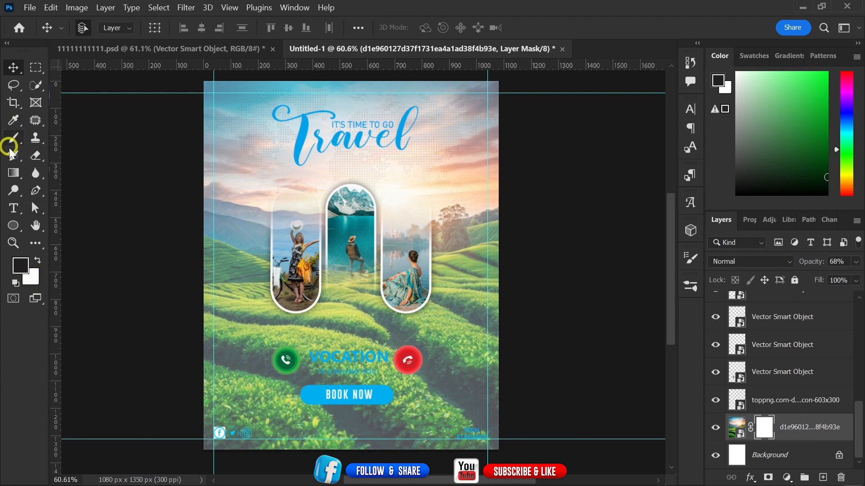
left_click(13, 173)
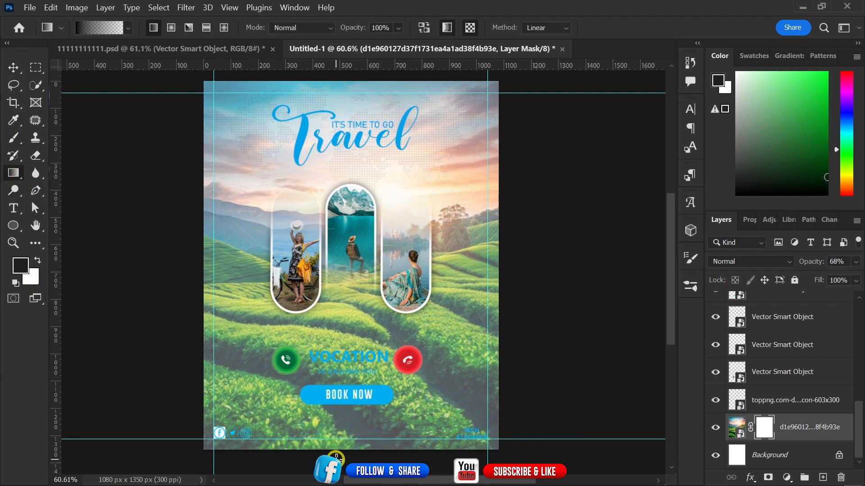
left_click_drag(337, 455, 333, 282)
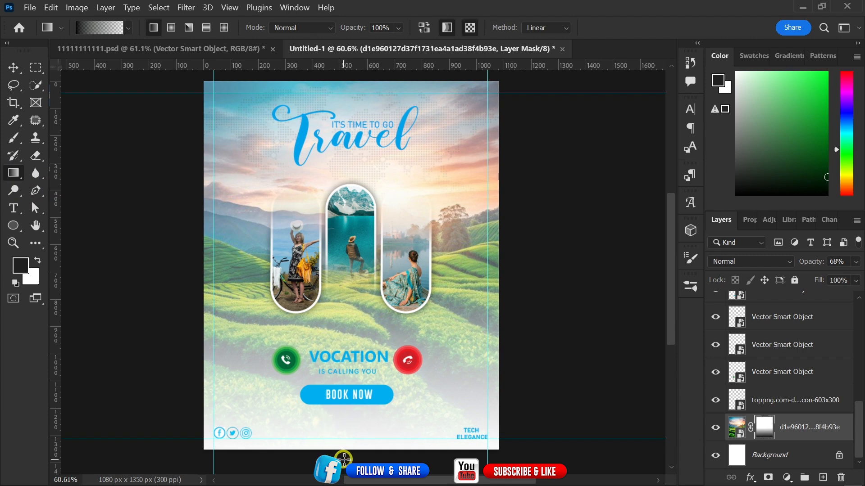
Strengthen the fade at the tea-field image's bottom with further upward mask gradients, undoing the stray diagonal one
left_click_drag(344, 459, 343, 288)
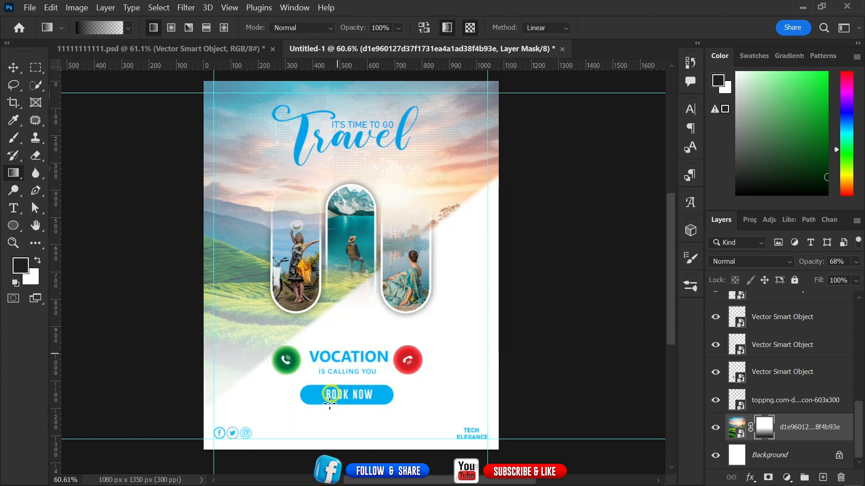
key("ctrl+z")
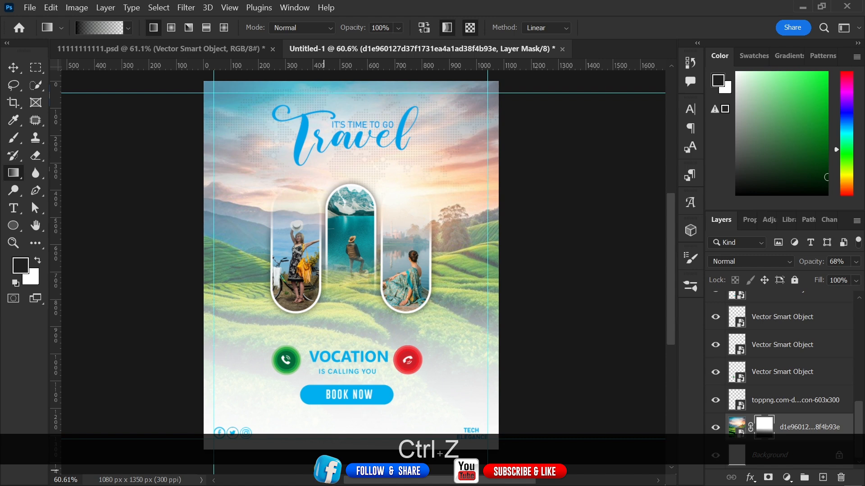
left_click_drag(338, 459, 351, 311)
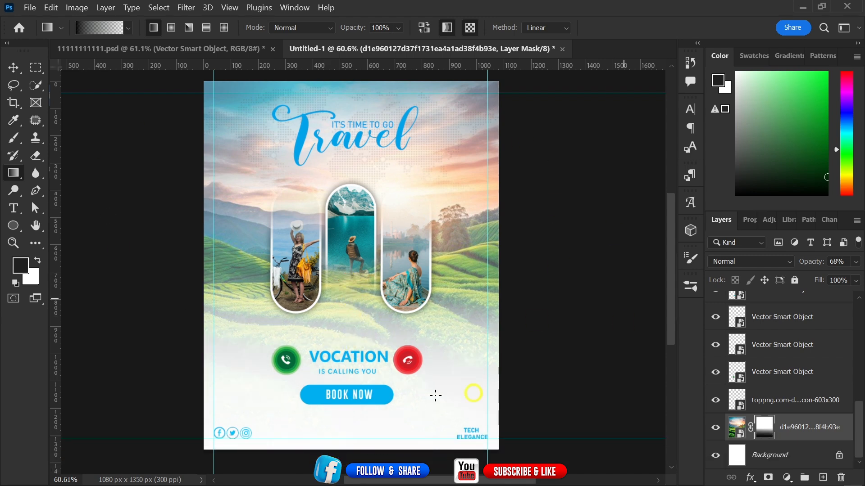
left_click(13, 68)
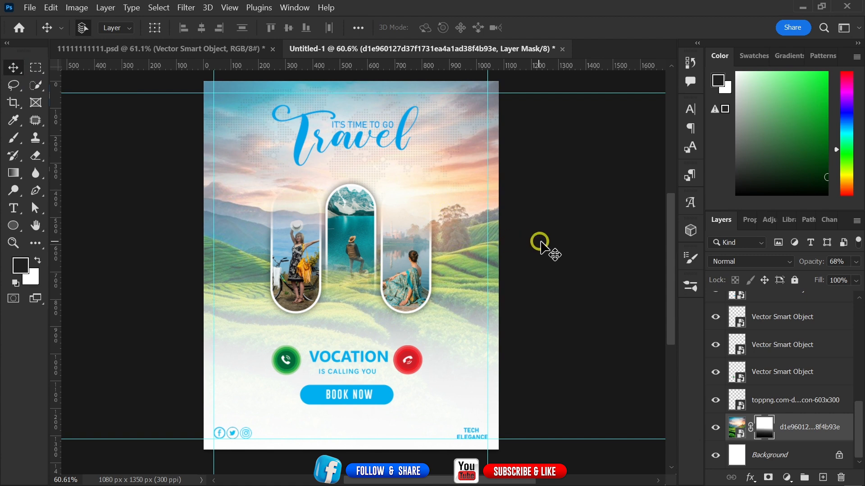
left_click(579, 232)
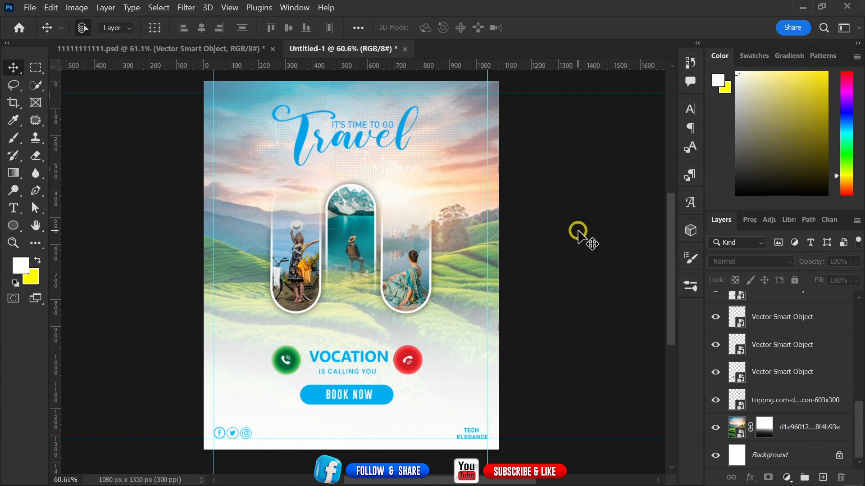
left_click(356, 281)
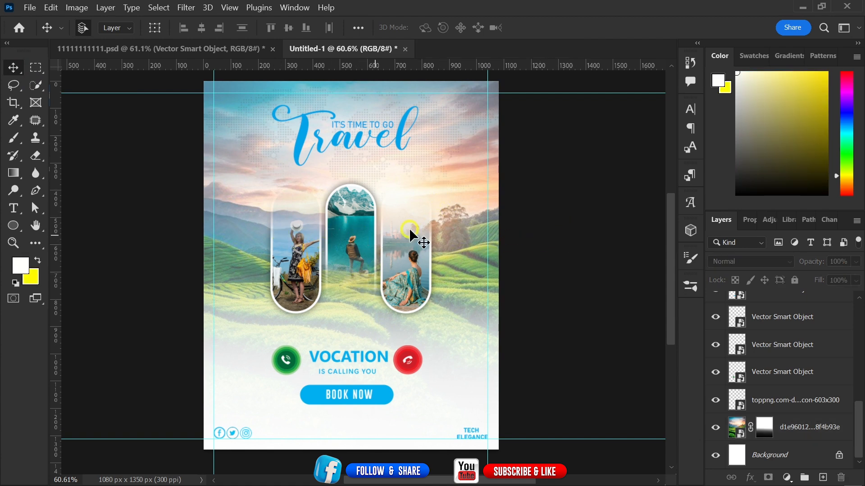
left_click(353, 252)
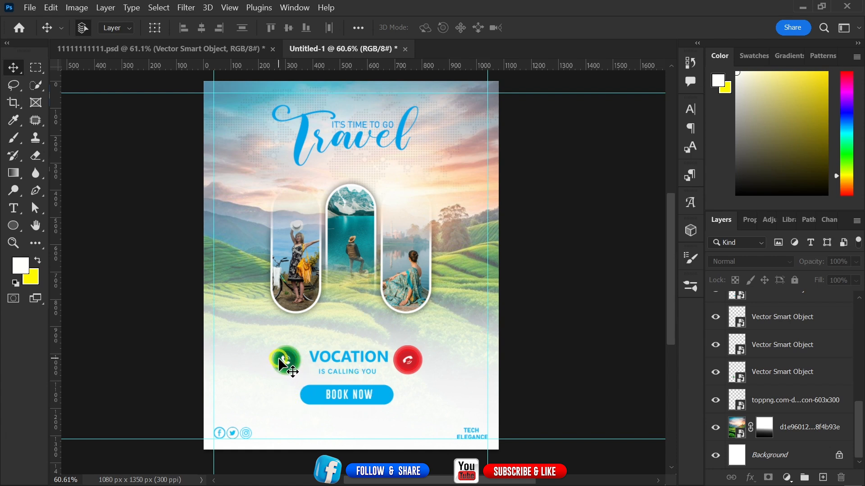
left_click(291, 118)
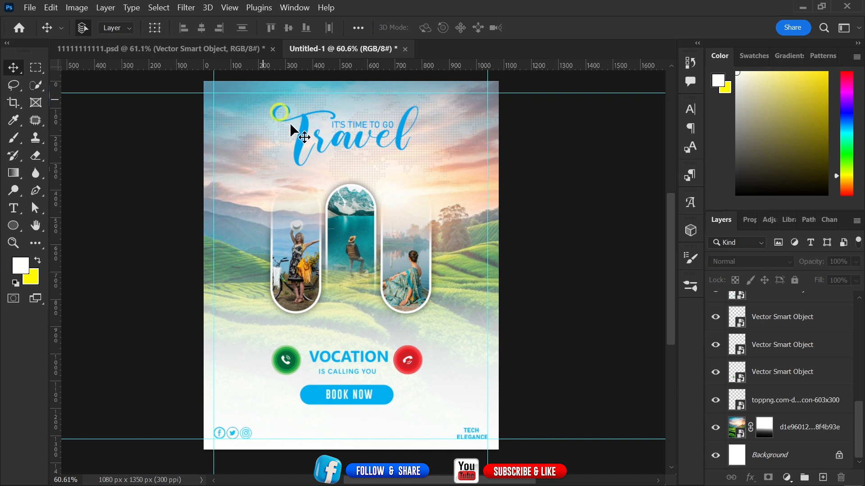
left_click(300, 143)
left_click(403, 132)
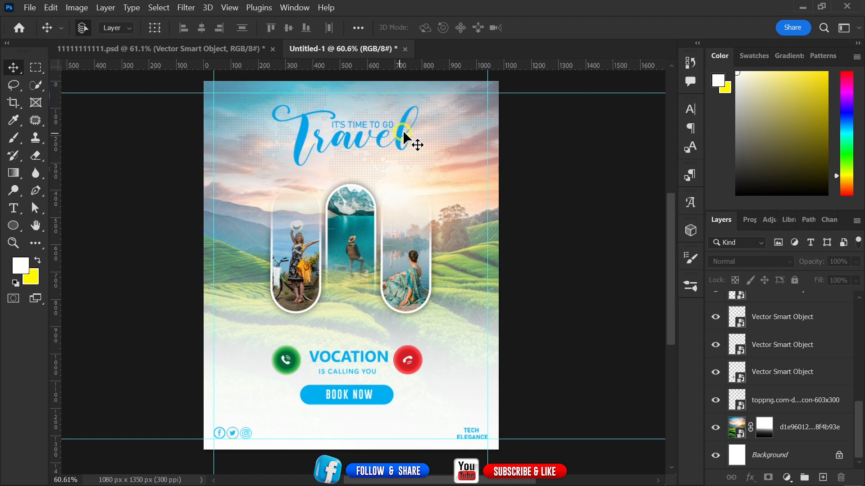